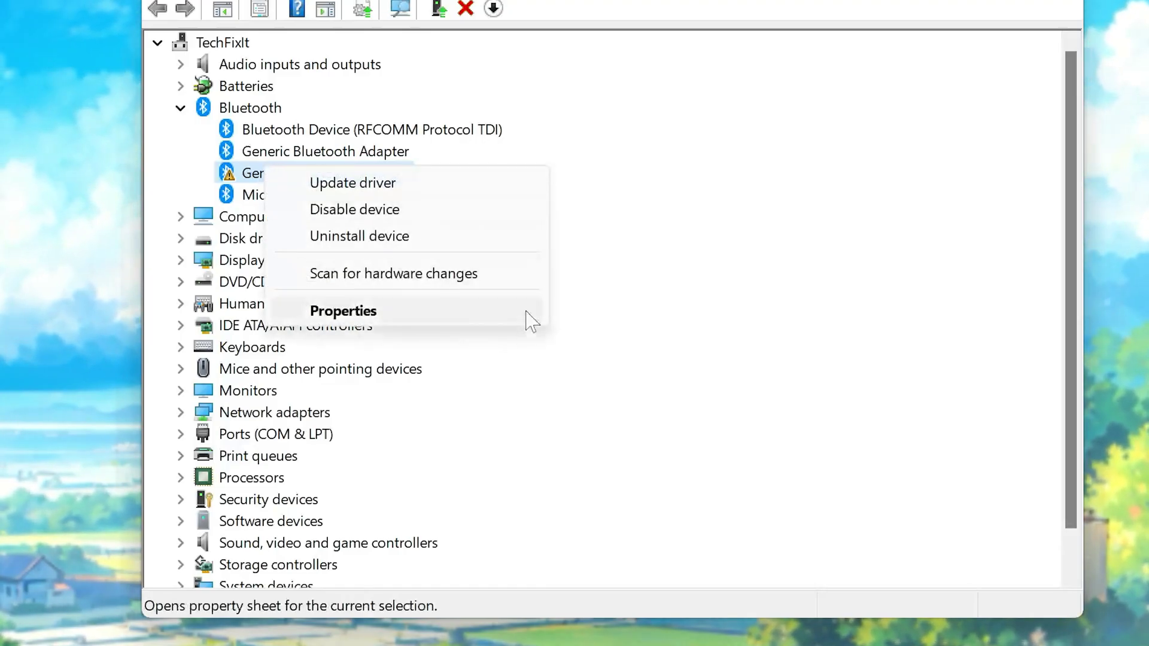
# Step: Update the driver of the Generic Bluetooth Adapter marked with a warning, letting Windows search automatically for drivers
pyautogui.click(359, 315)
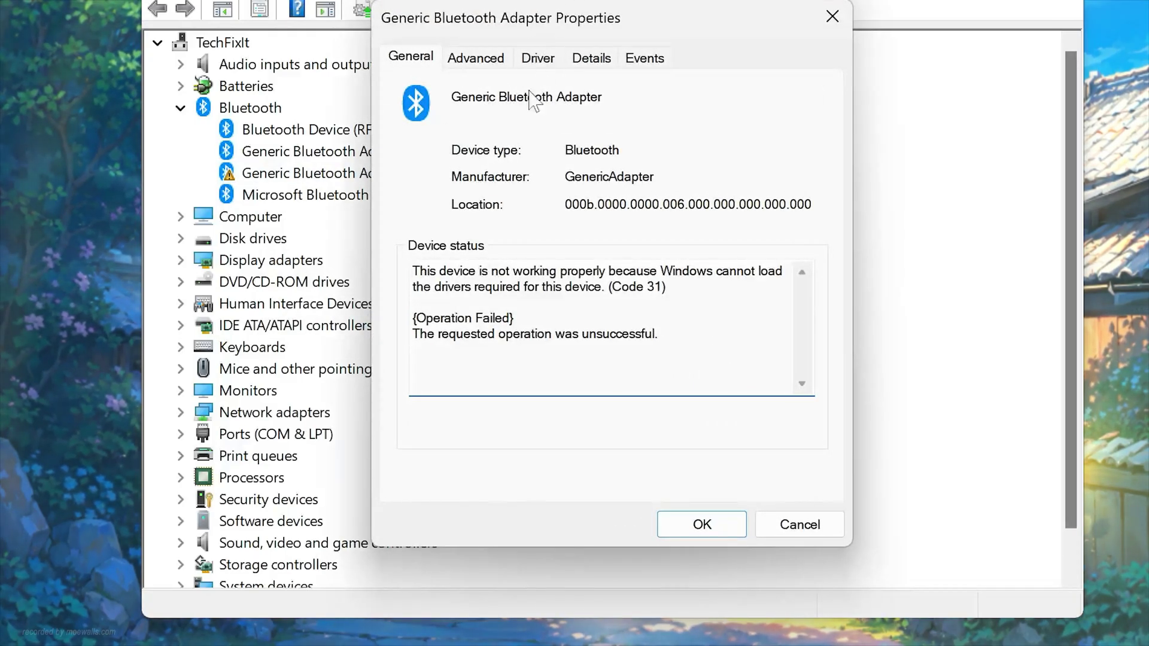
pyautogui.click(536, 65)
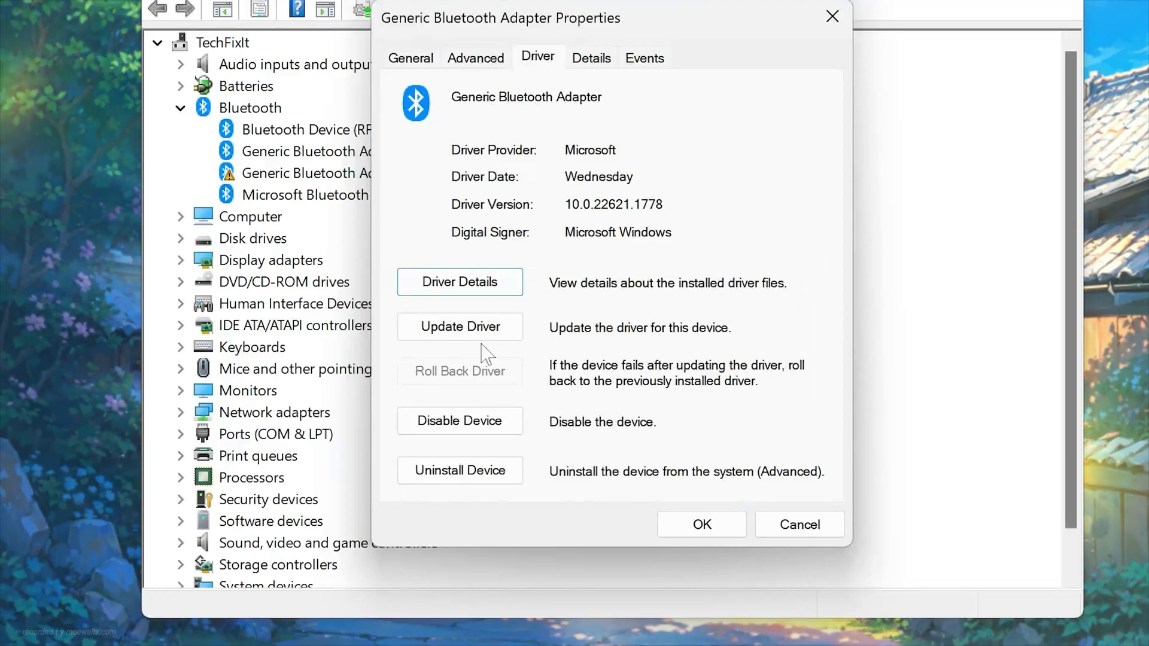
pyautogui.click(455, 330)
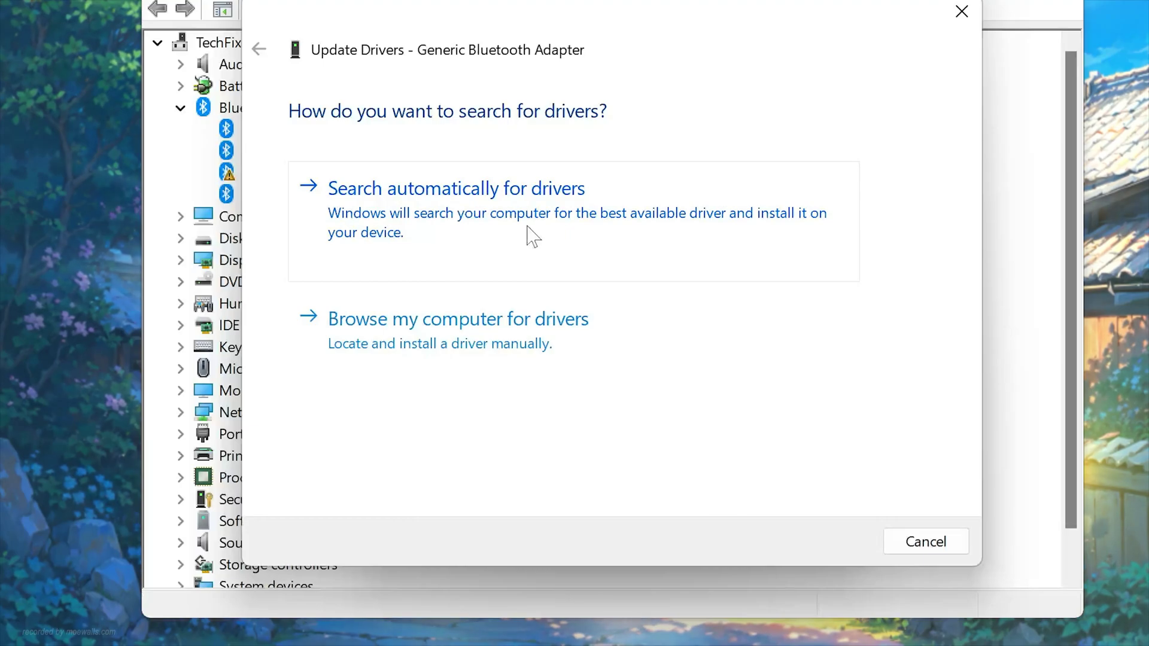
pyautogui.click(529, 228)
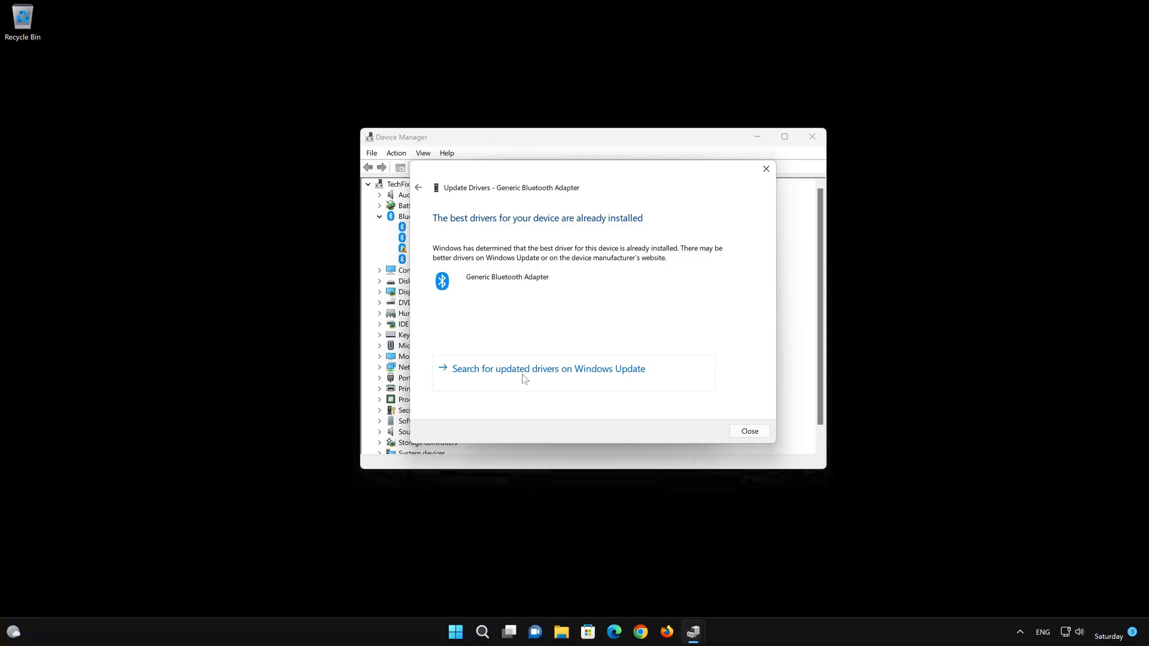
pyautogui.click(470, 430)
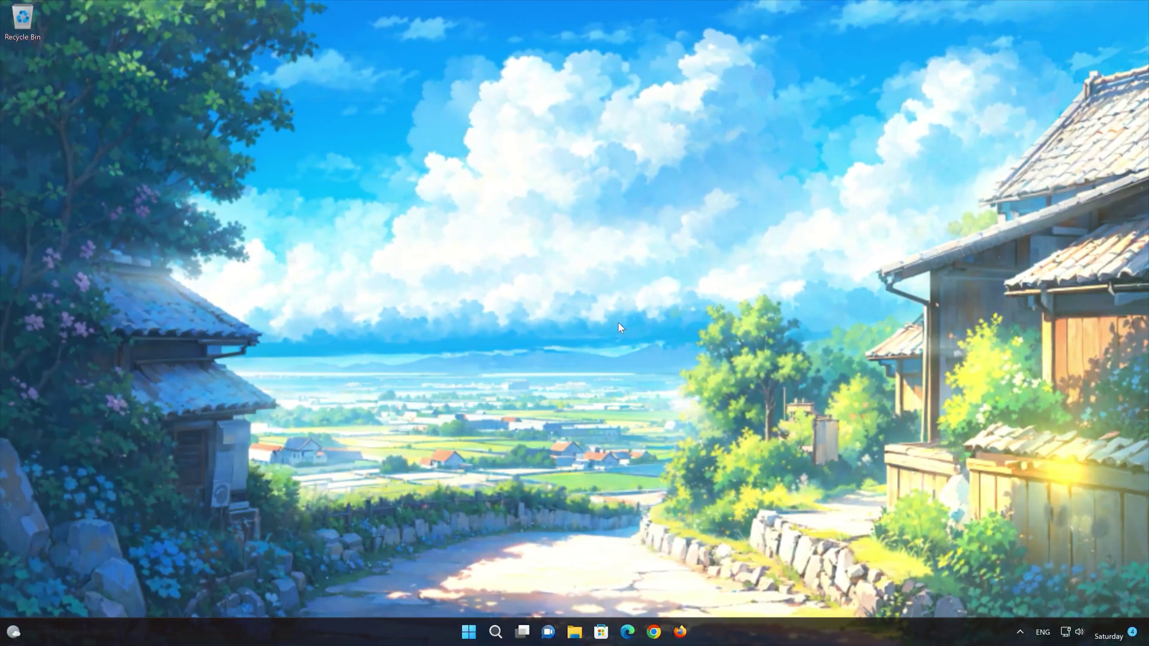
# Step: Switch to Windows Settings and open the list of other troubleshooters in the system's troubleshooting options
pyautogui.click(470, 635)
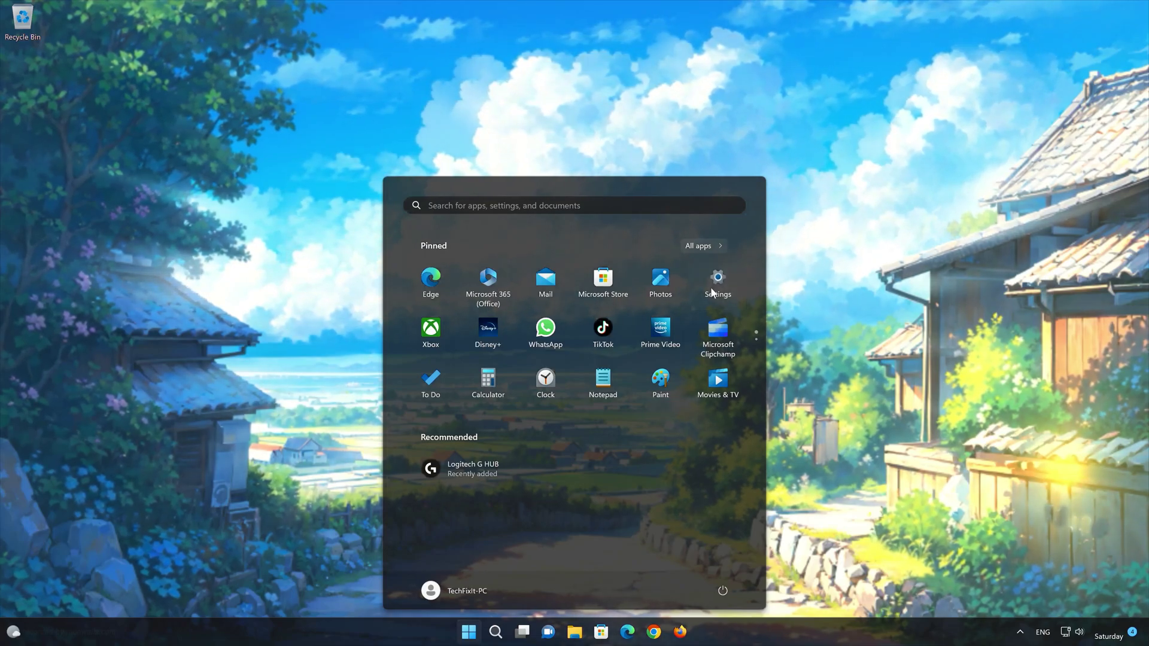
pyautogui.click(713, 291)
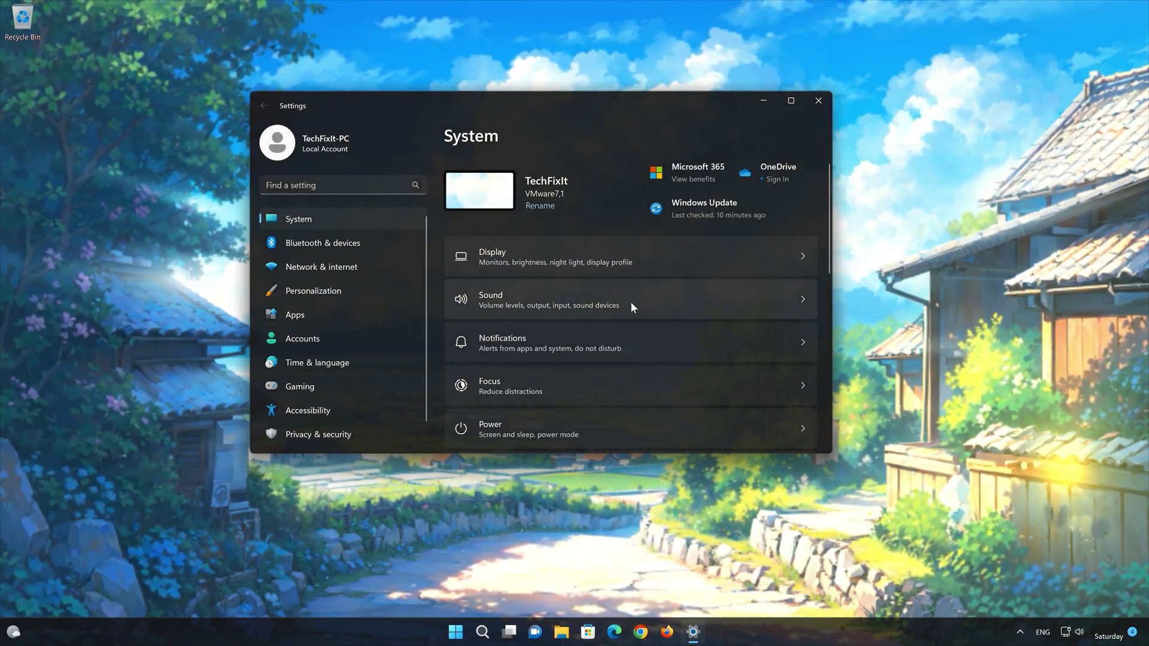
pyautogui.scroll(-5, 631, 303)
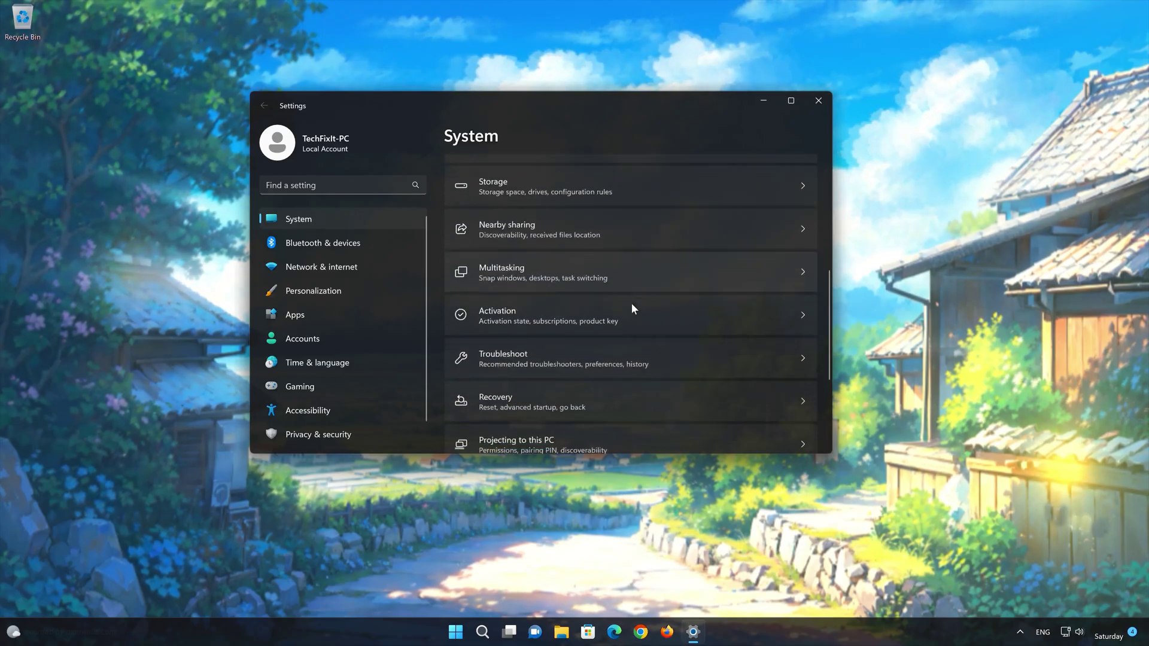
pyautogui.scroll(-1, 632, 305)
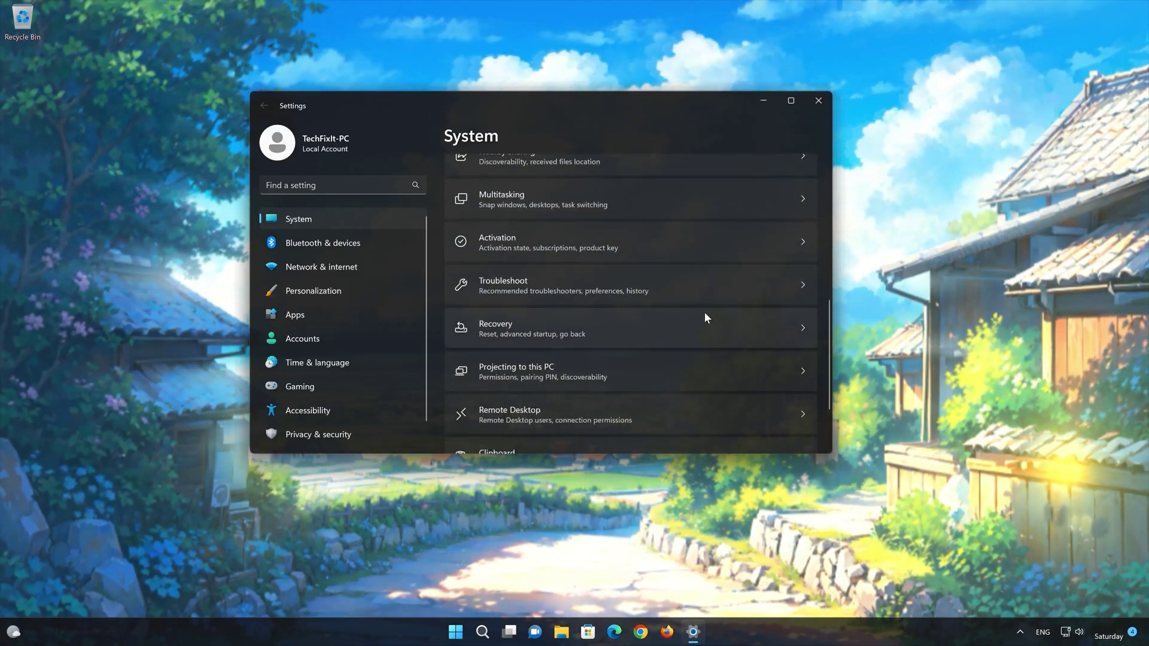
pyautogui.click(598, 285)
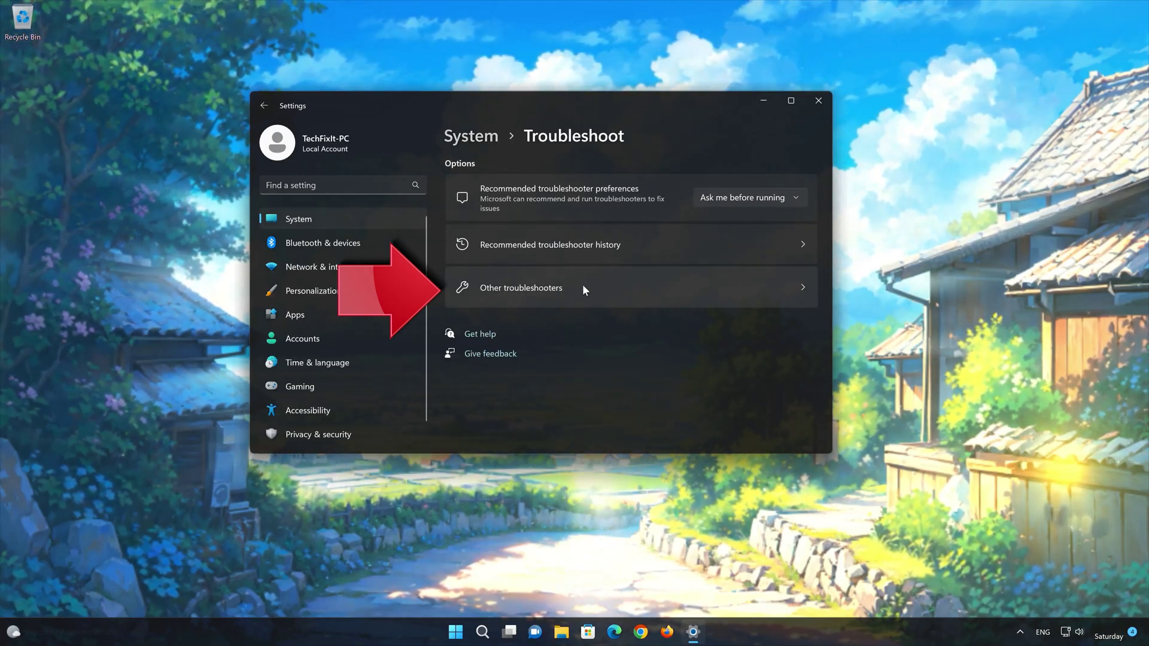
pyautogui.click(583, 286)
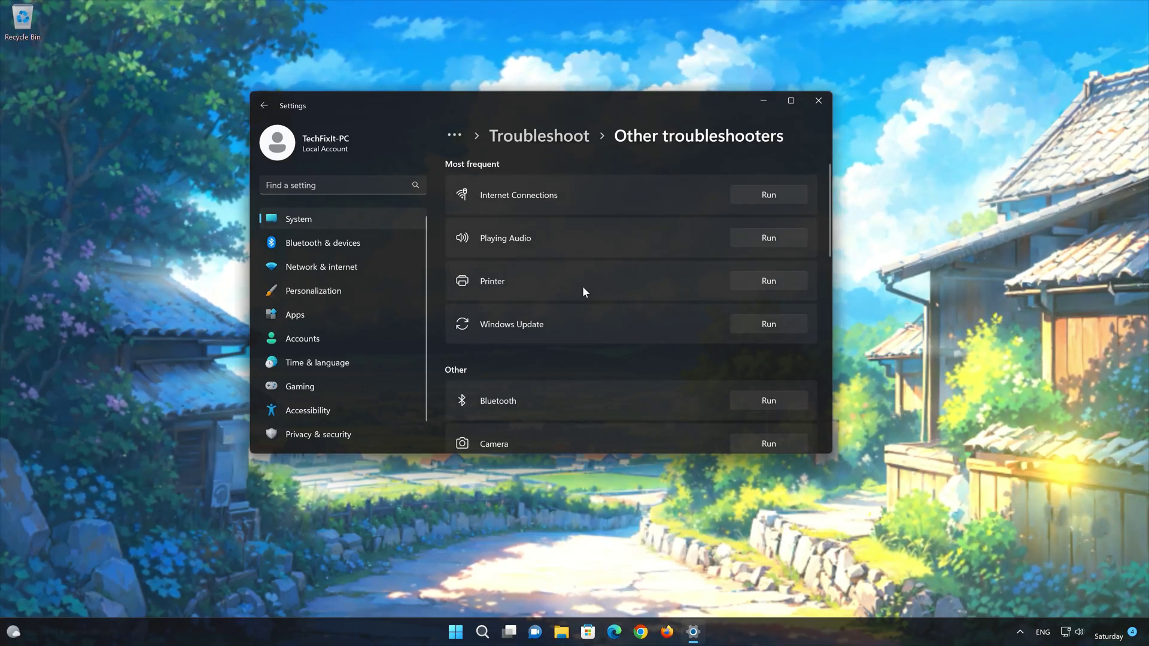
# Step: Run the Bluetooth troubleshooter and apply its fix to reinstall the Generic Bluetooth Adapter
pyautogui.scroll(-2, 585, 290)
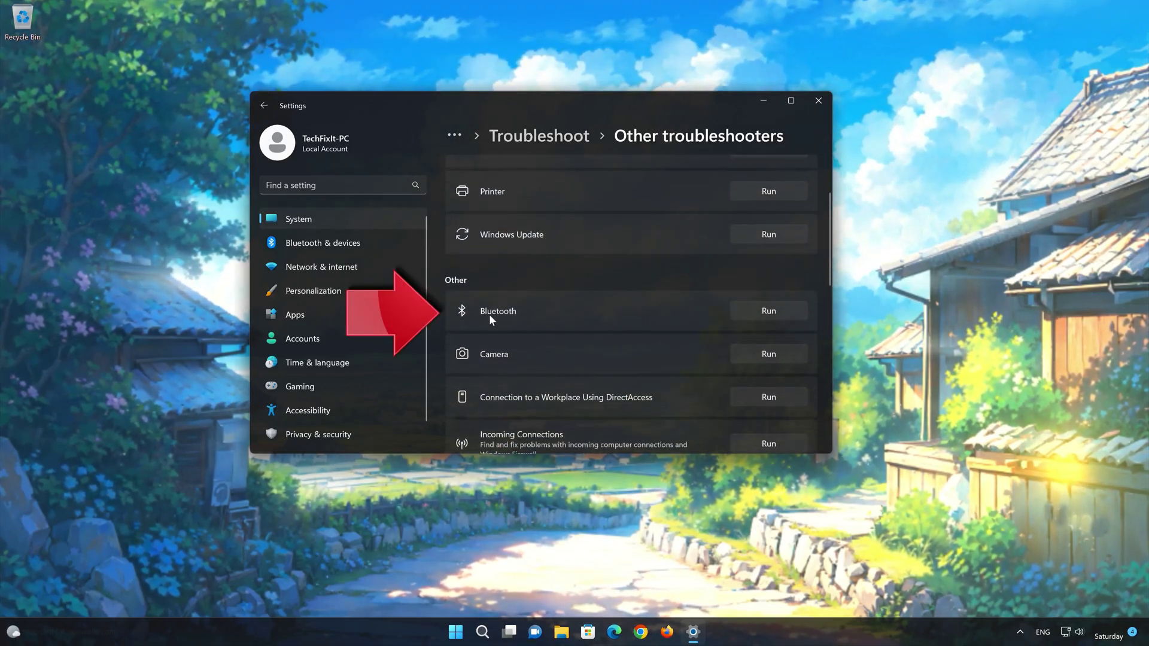
pyautogui.click(779, 312)
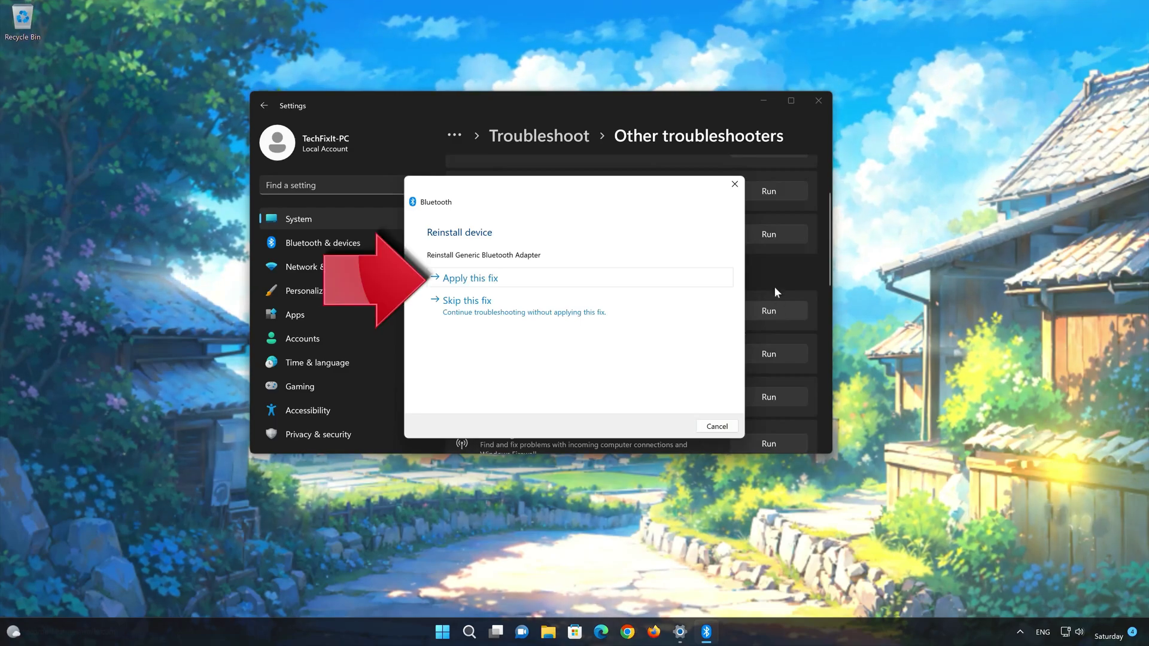
pyautogui.click(505, 279)
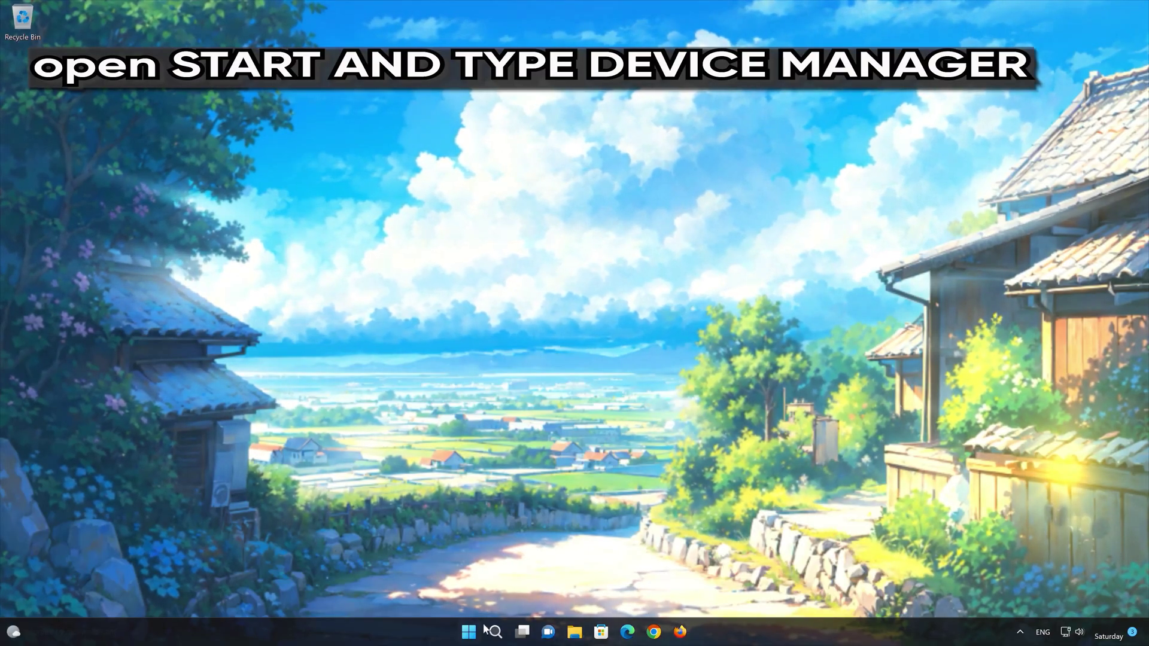
# Step: Search Windows for "device manager", open Device Manager and move its window toward the middle of the desktop
pyautogui.click(470, 634)
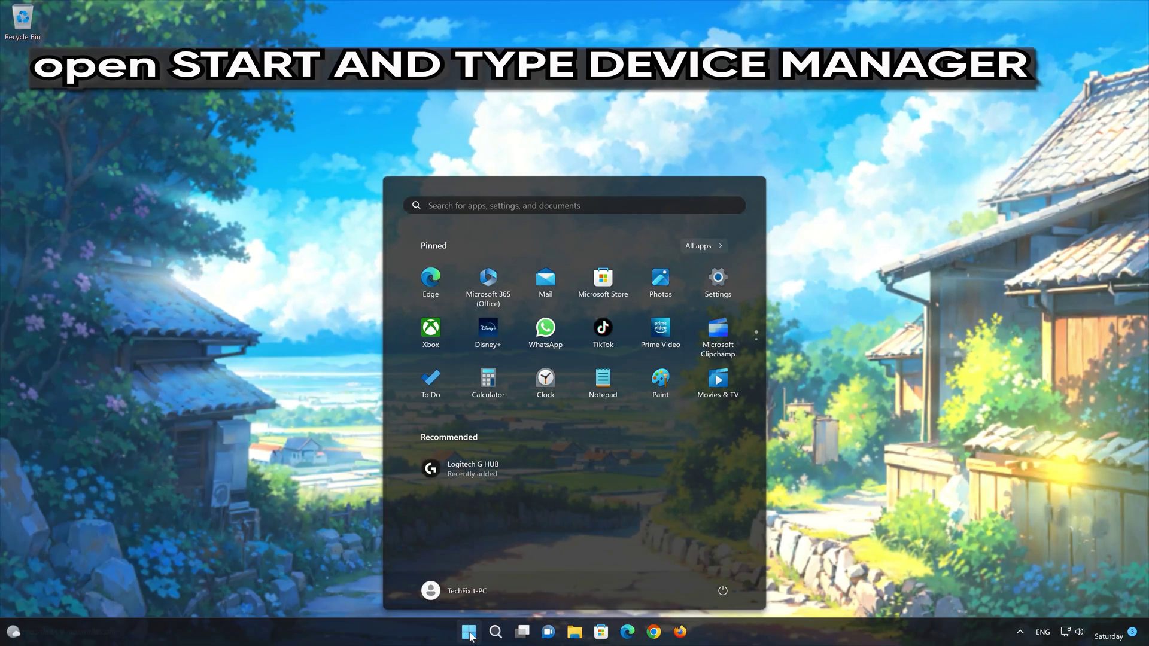
pyautogui.write('device Manager')
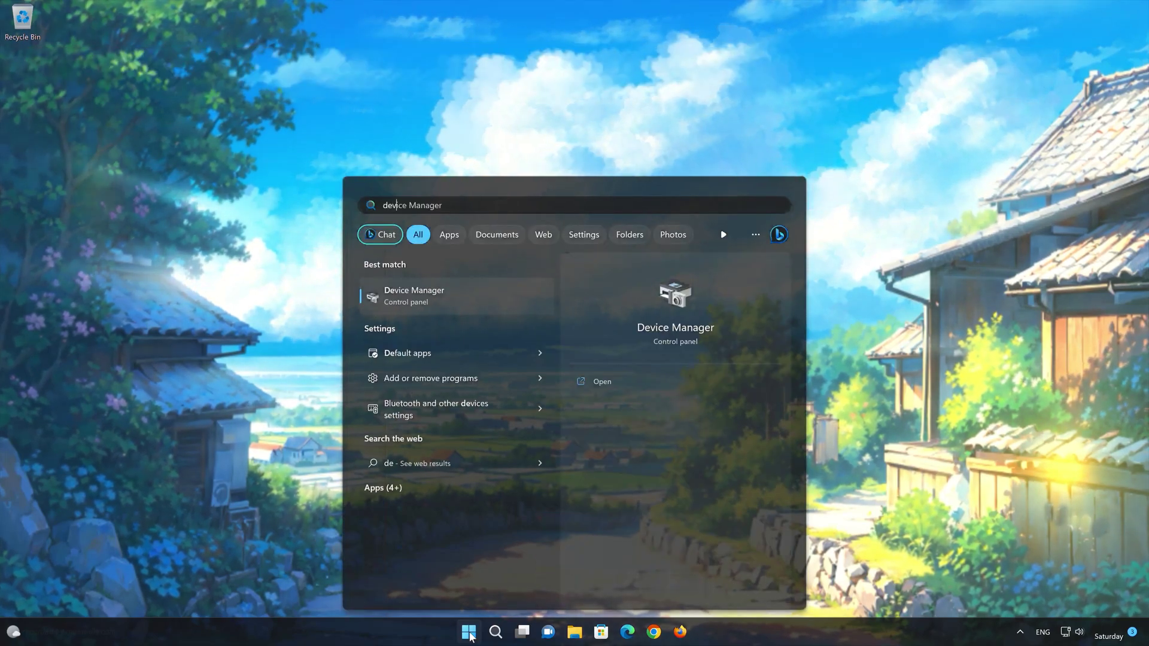
pyautogui.write('ice')
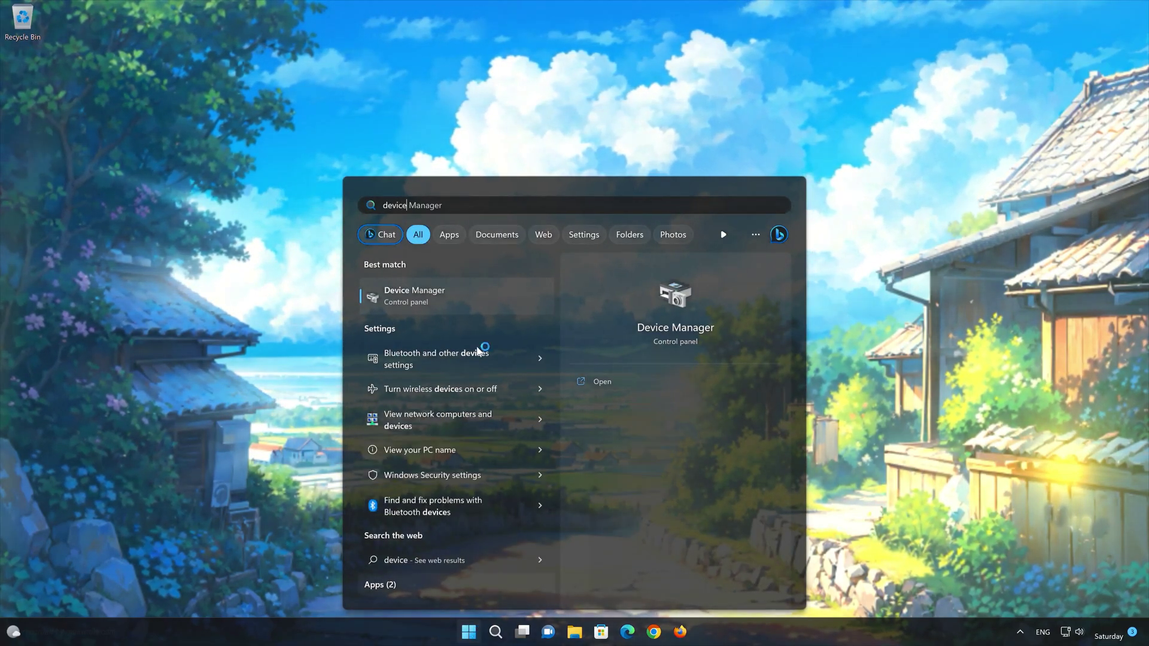
pyautogui.write(' ma')
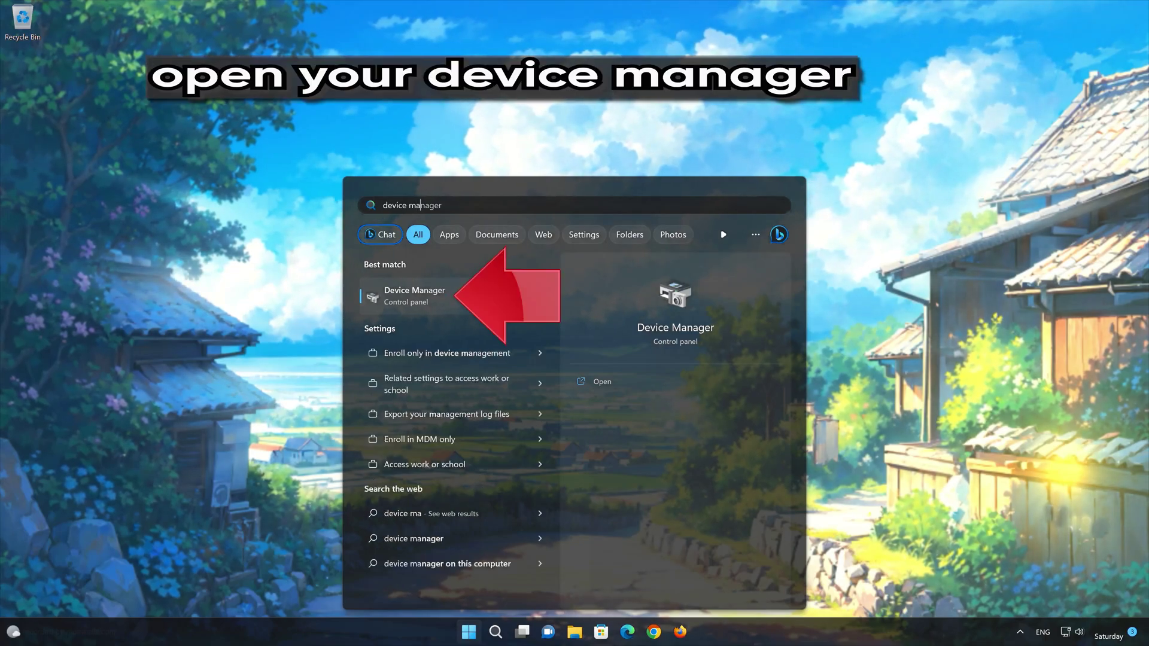
pyautogui.write('nager')
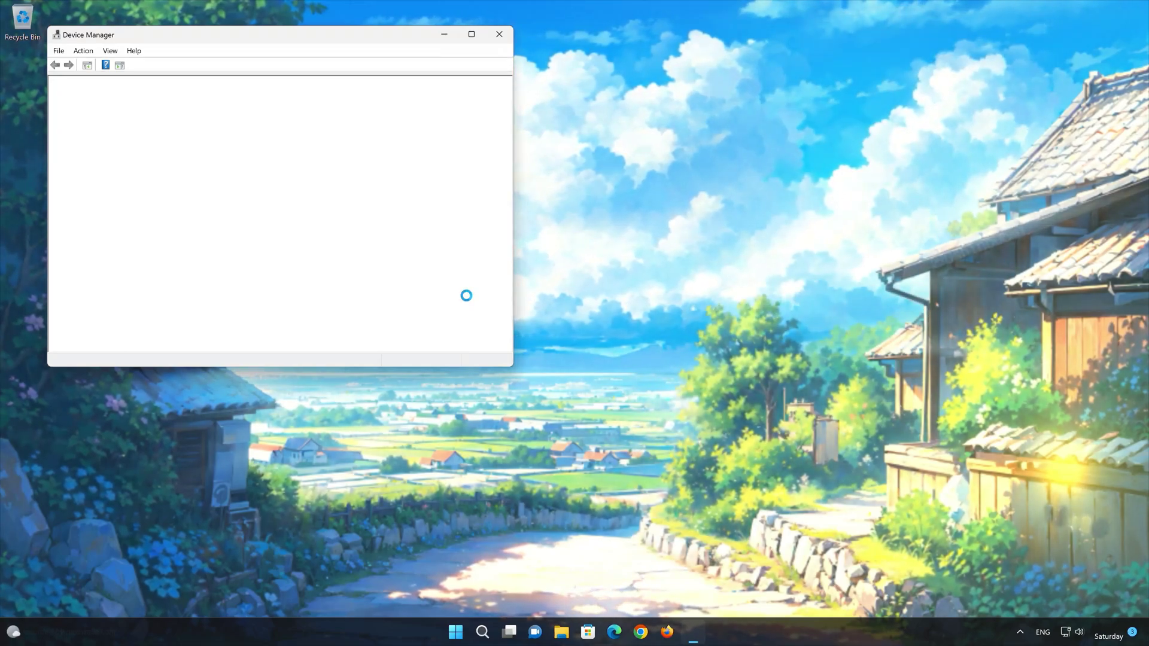
pyautogui.moveTo(289, 36); pyautogui.dragTo(578, 124)
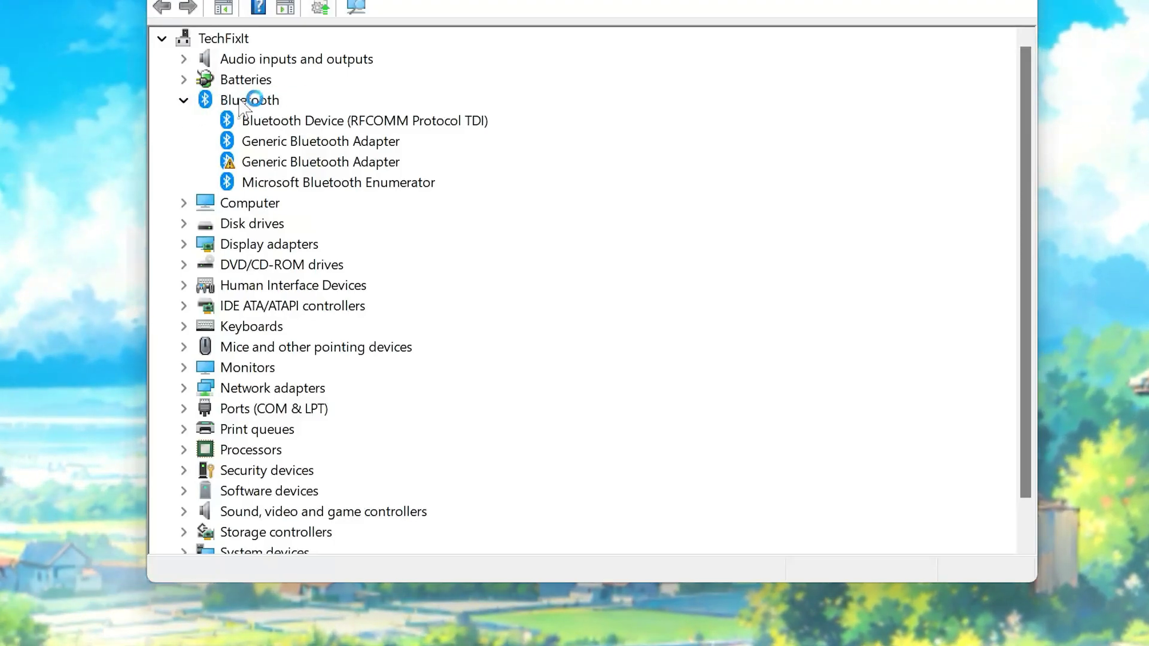
# Step: Open the driver properties of the Generic Bluetooth Adapter marked with a warning
pyautogui.click(263, 101)
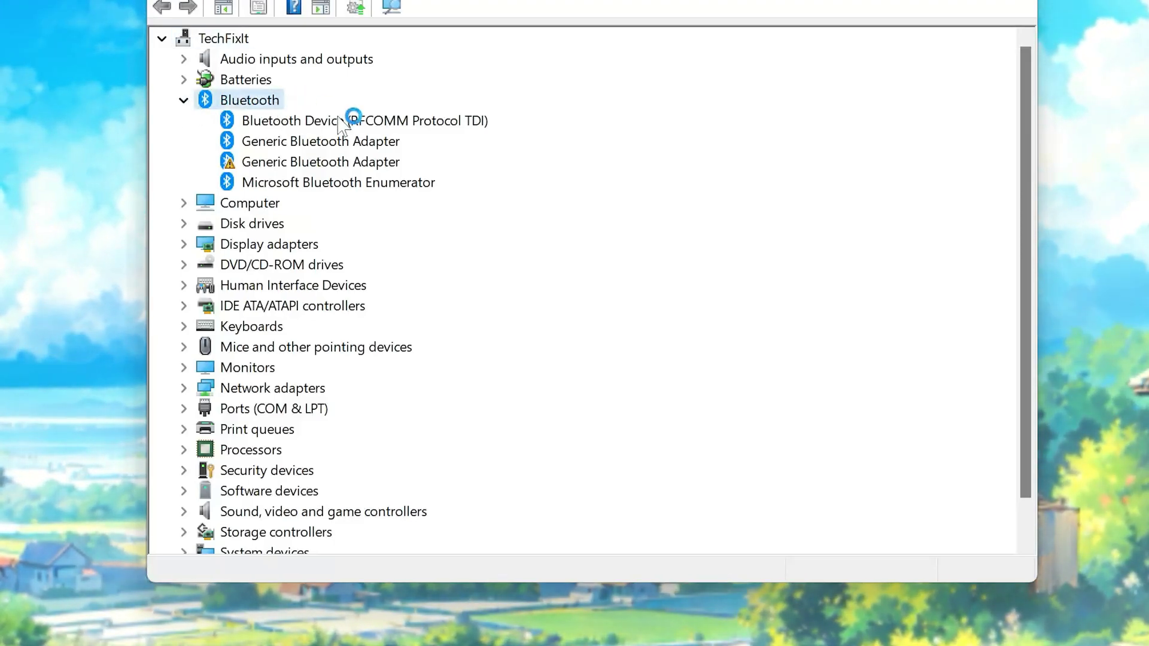
pyautogui.click(384, 160)
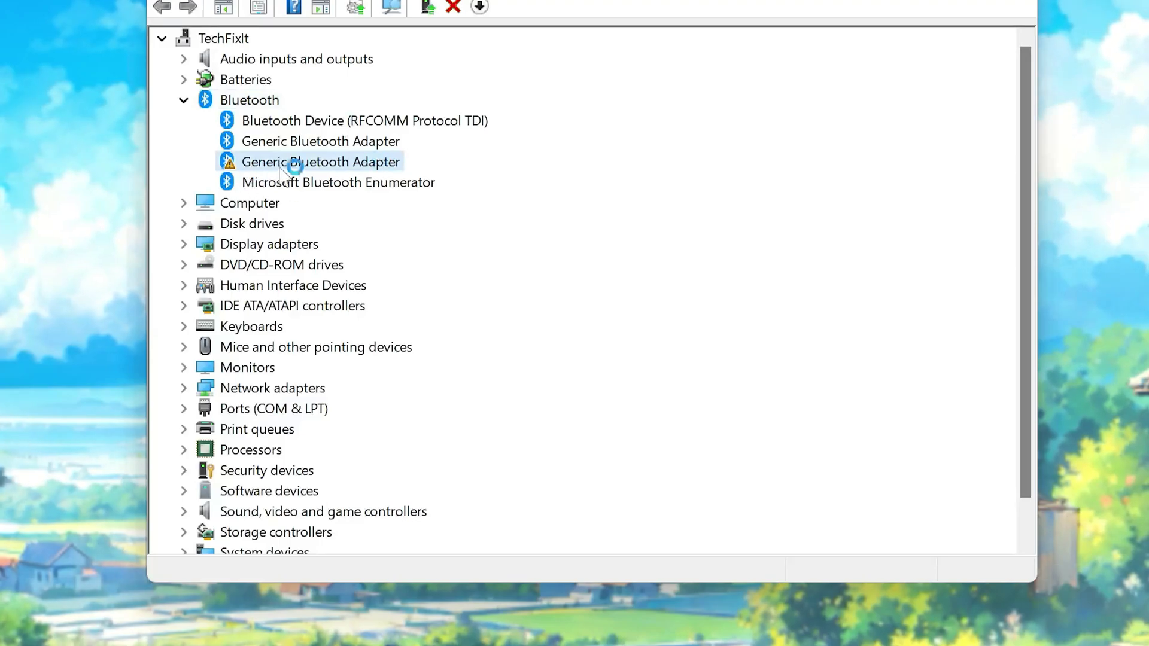
pyautogui.rightClick(316, 172)
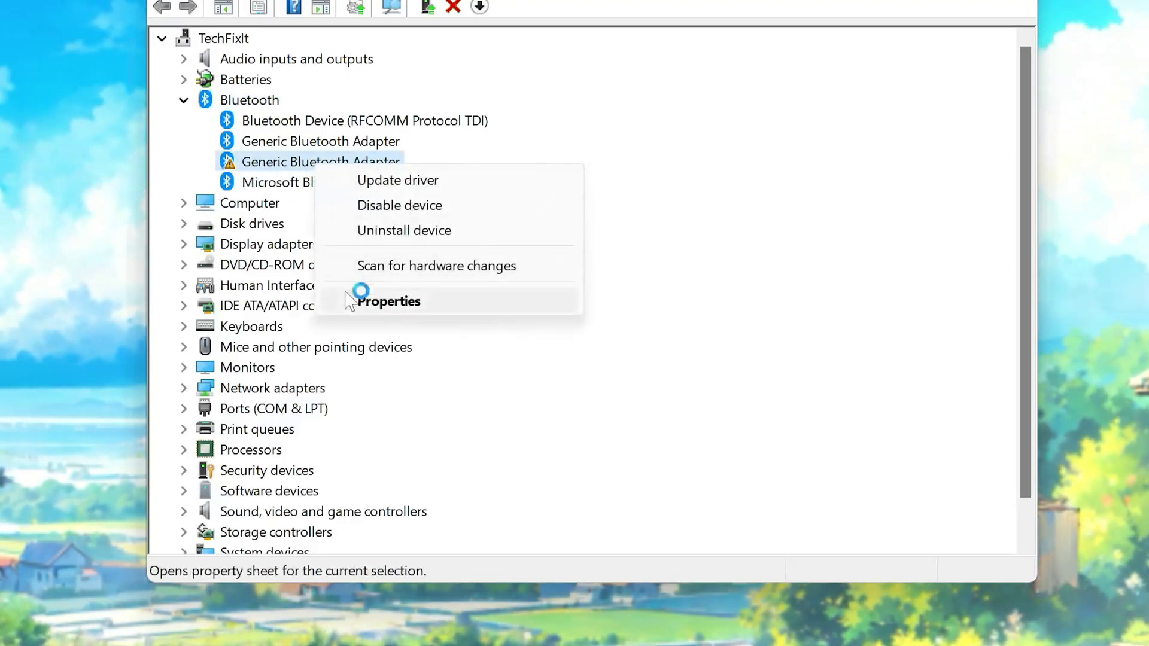
pyautogui.click(435, 301)
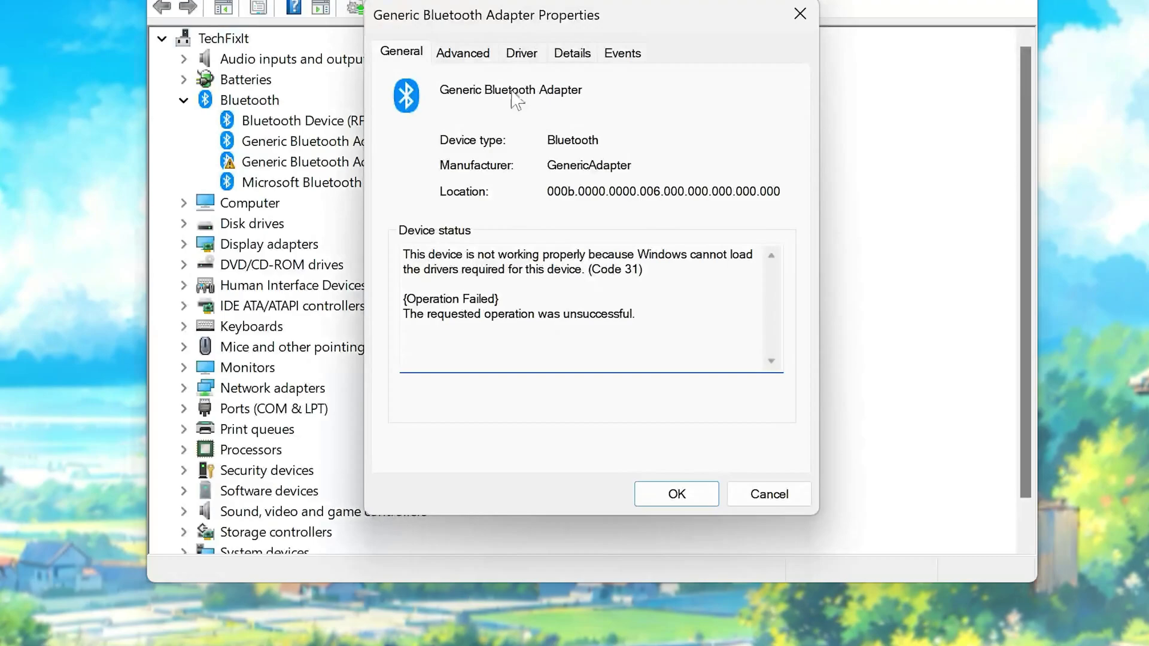
pyautogui.click(513, 60)
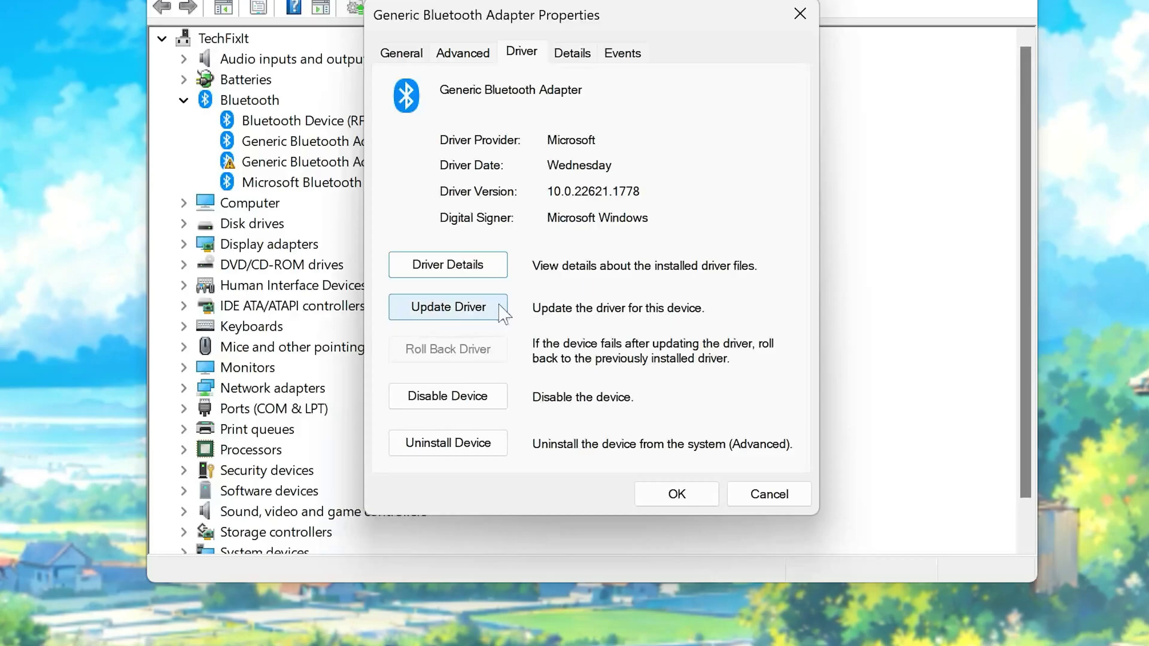
# Step: Update the adapter's driver manually, picking Generic Bluetooth Adapter from the list of available drivers on the computer
pyautogui.click(466, 323)
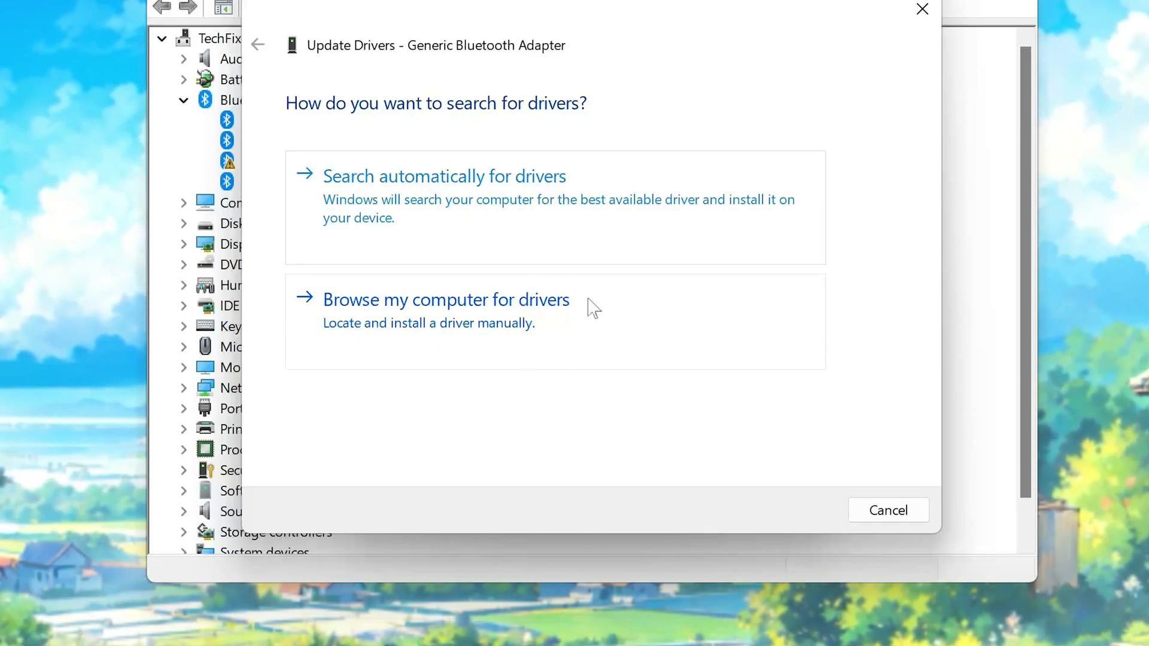
pyautogui.click(582, 319)
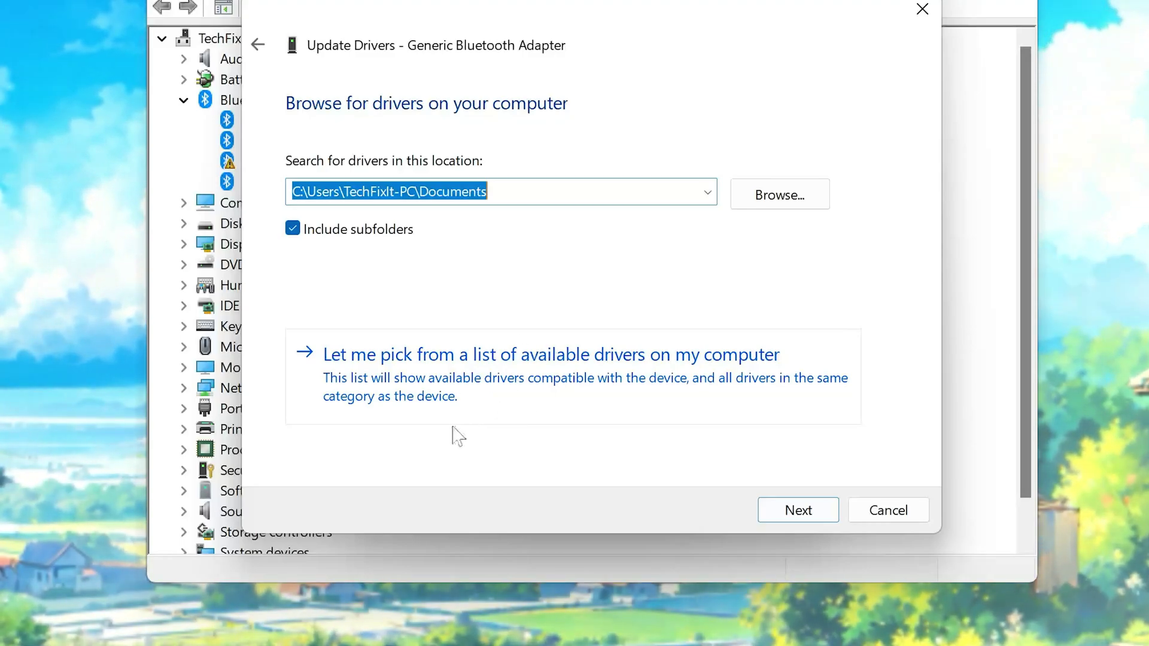
pyautogui.click(497, 382)
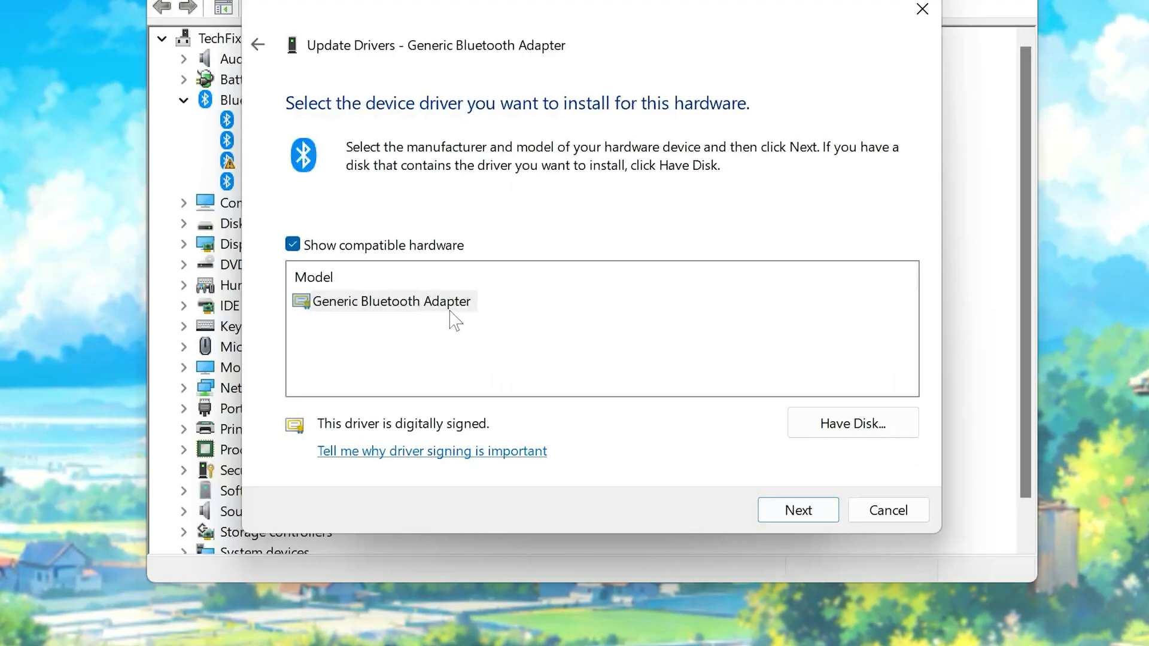
pyautogui.click(450, 306)
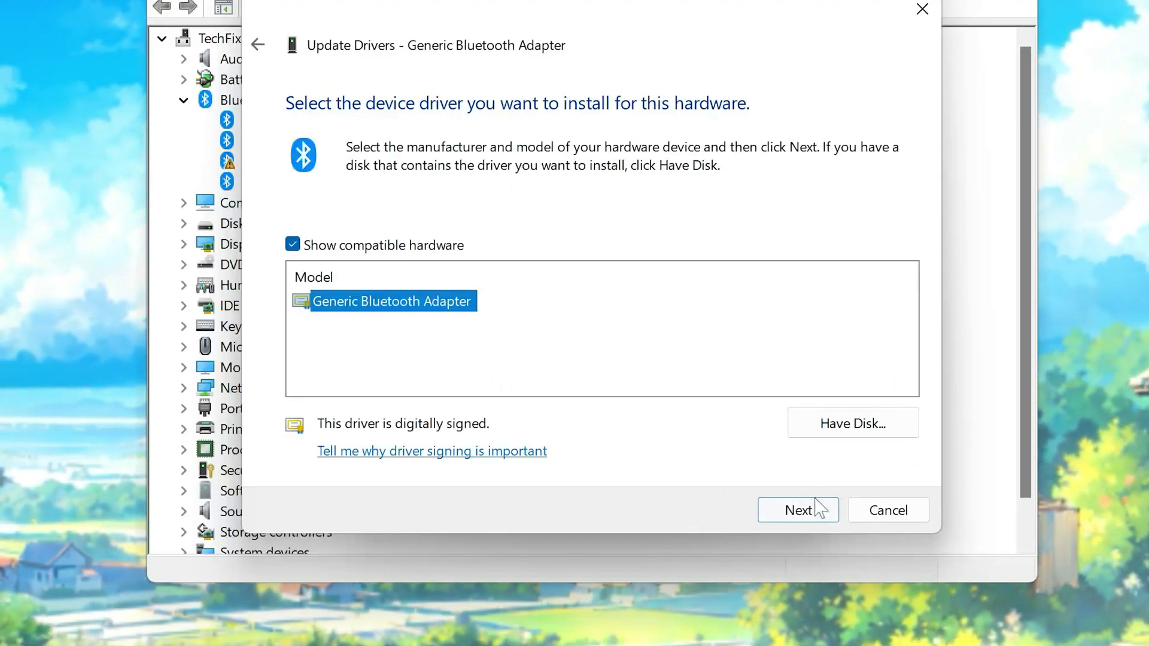
pyautogui.click(797, 519)
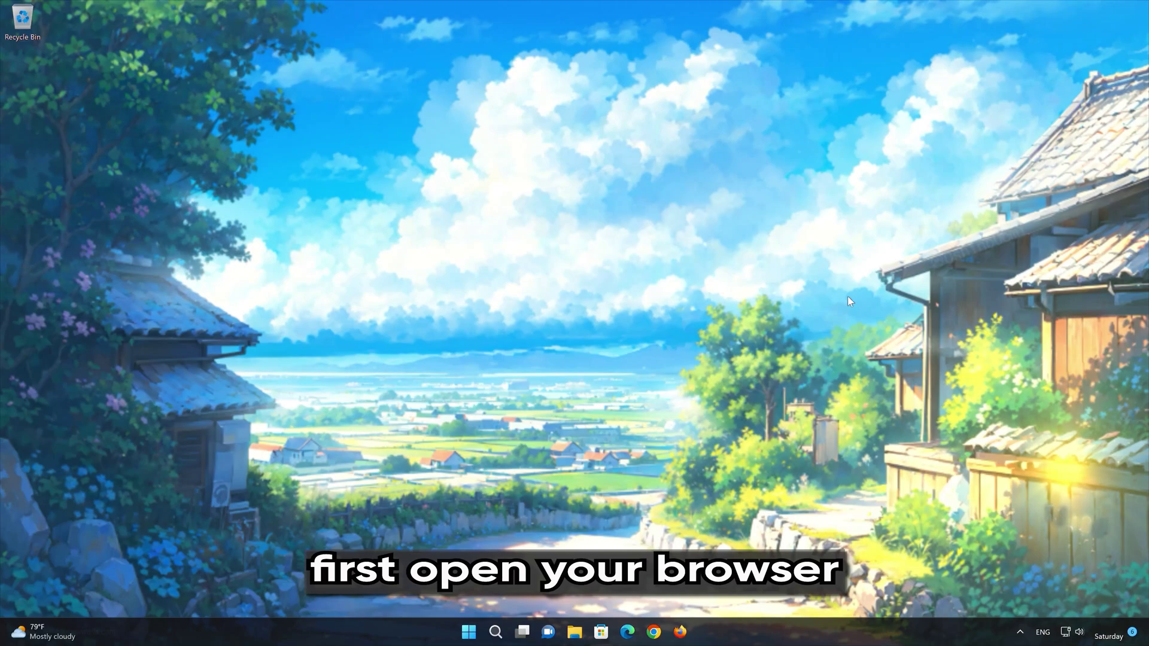
# Step: Open Firefox, search the web for "intel bluetooth driver" and open Intel's support article on Wireless Bluetooth software and drivers
pyautogui.click(680, 631)
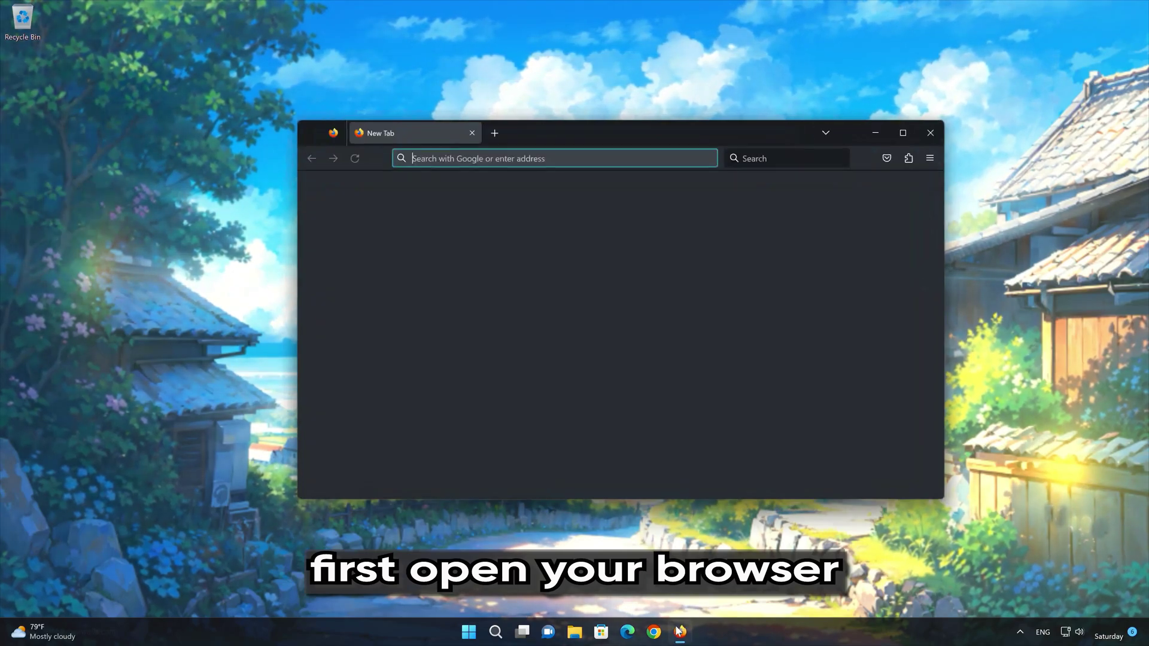
pyautogui.click(772, 158)
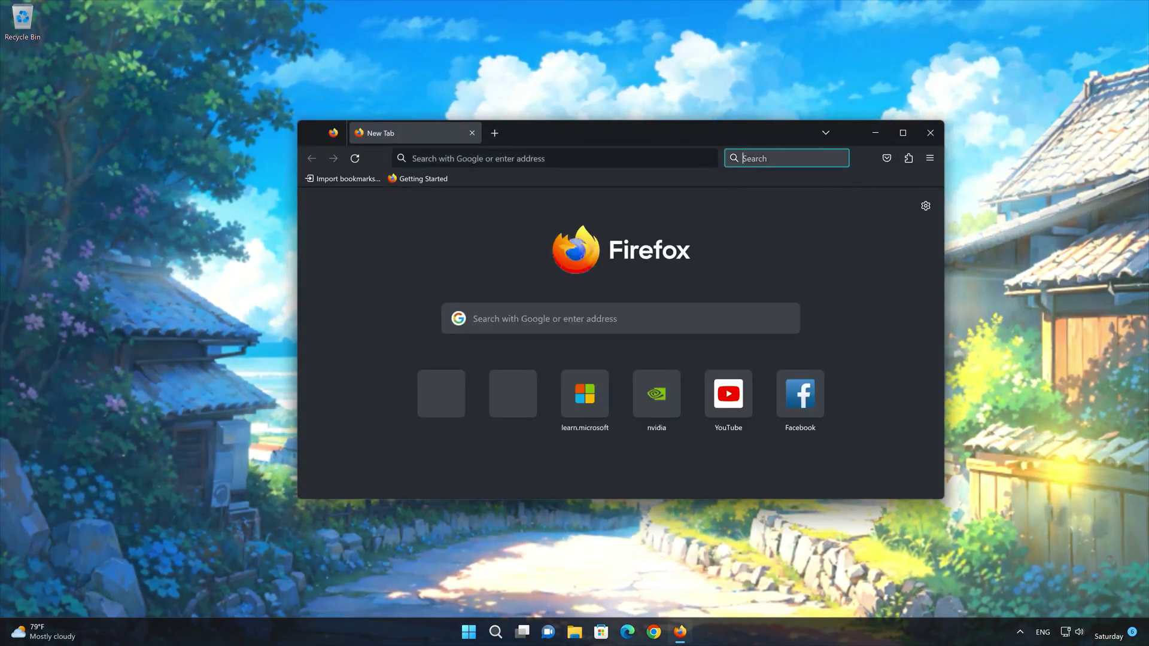
pyautogui.write('intel blue')
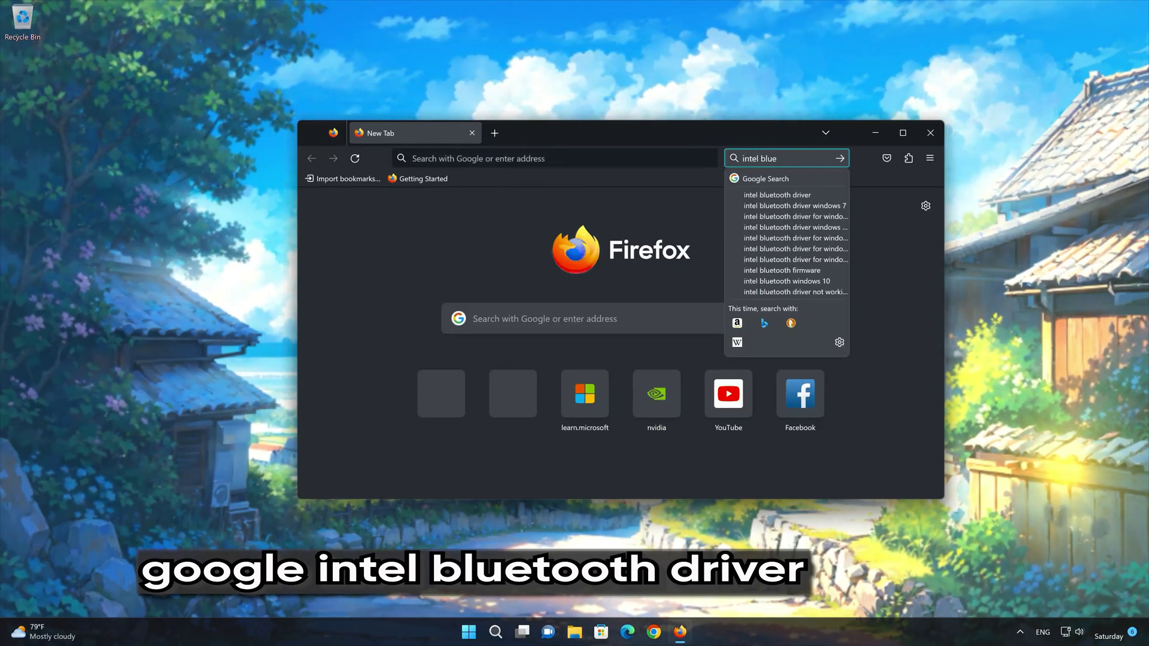
pyautogui.write('tooth dr')
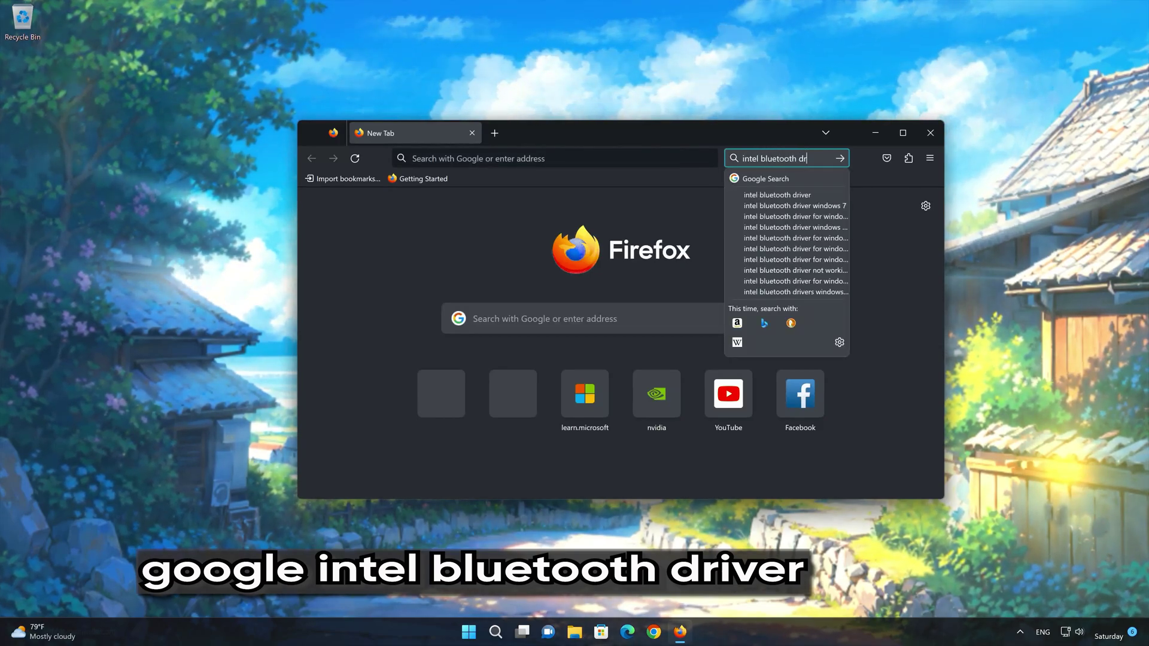
pyautogui.write('iver')
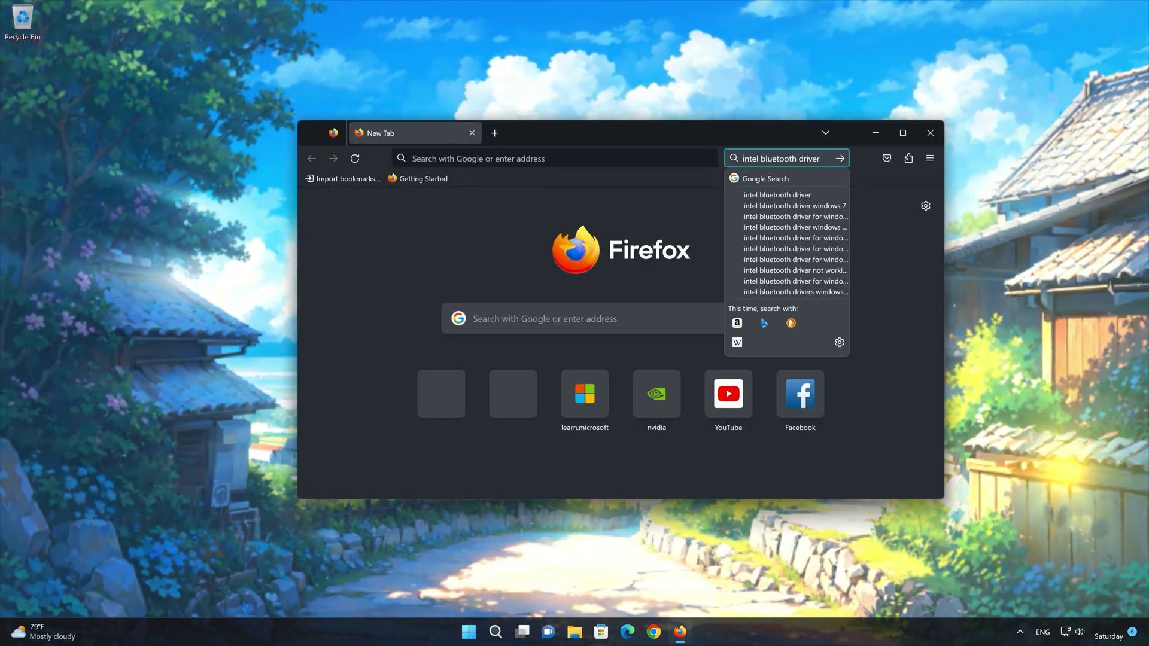
pyautogui.press('Return')
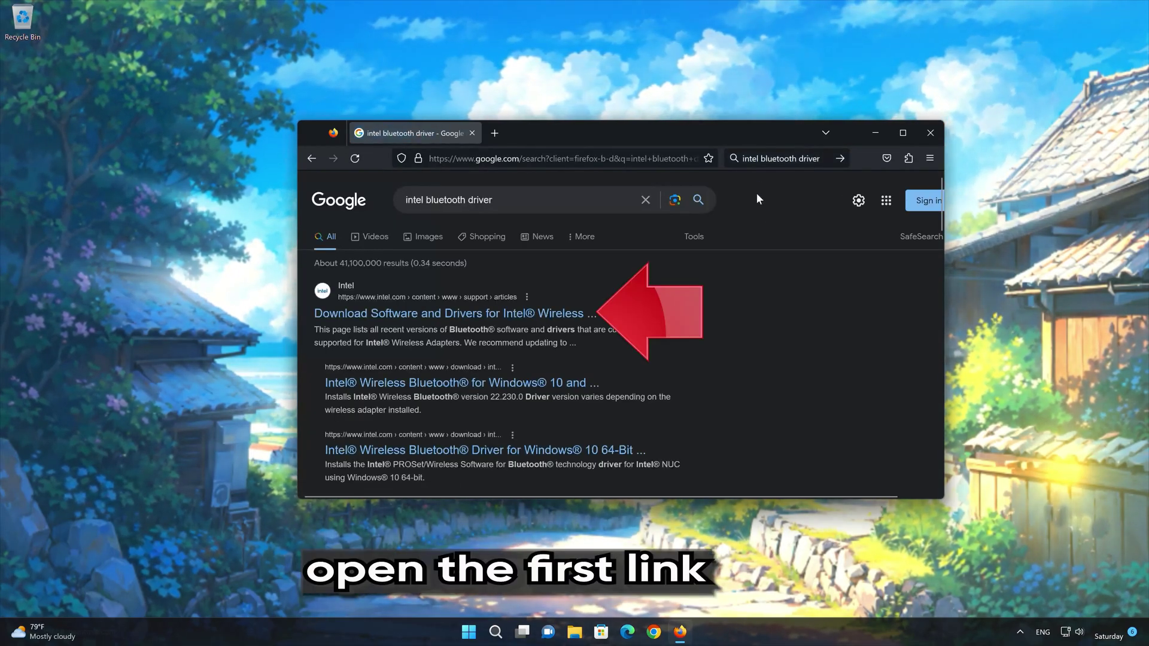
pyautogui.click(422, 316)
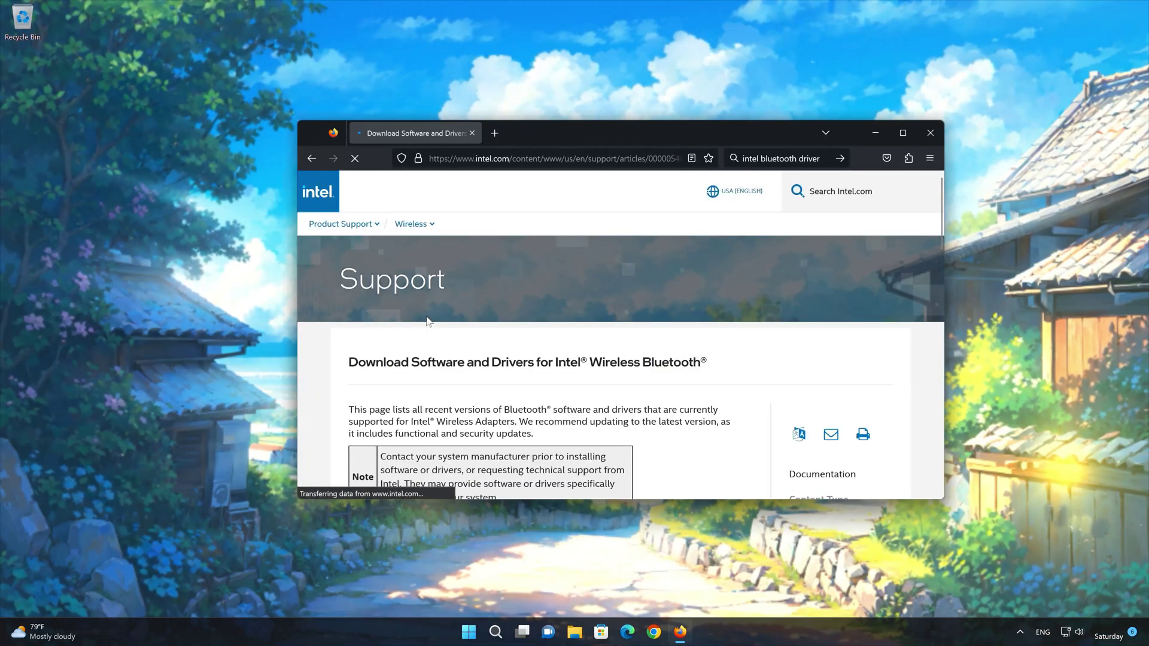
# Step: Open the download page of package version 22.230.0 for Windows 10 and Windows 11 from the support article
pyautogui.scroll(-3, 527, 310)
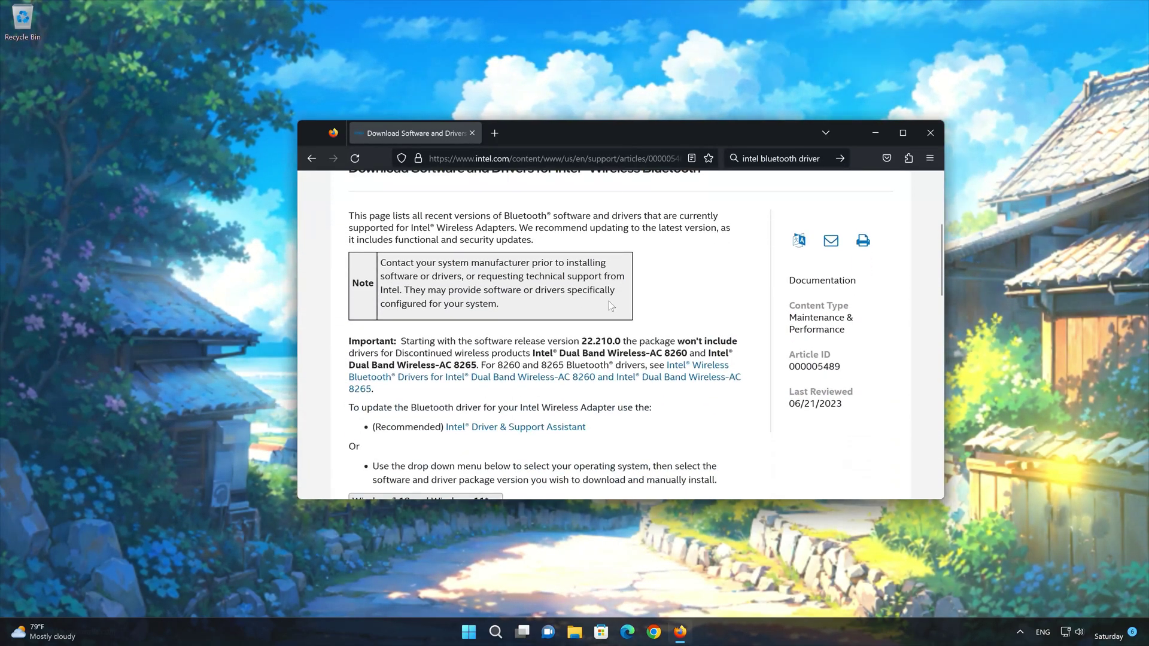
pyautogui.scroll(-10, 609, 305)
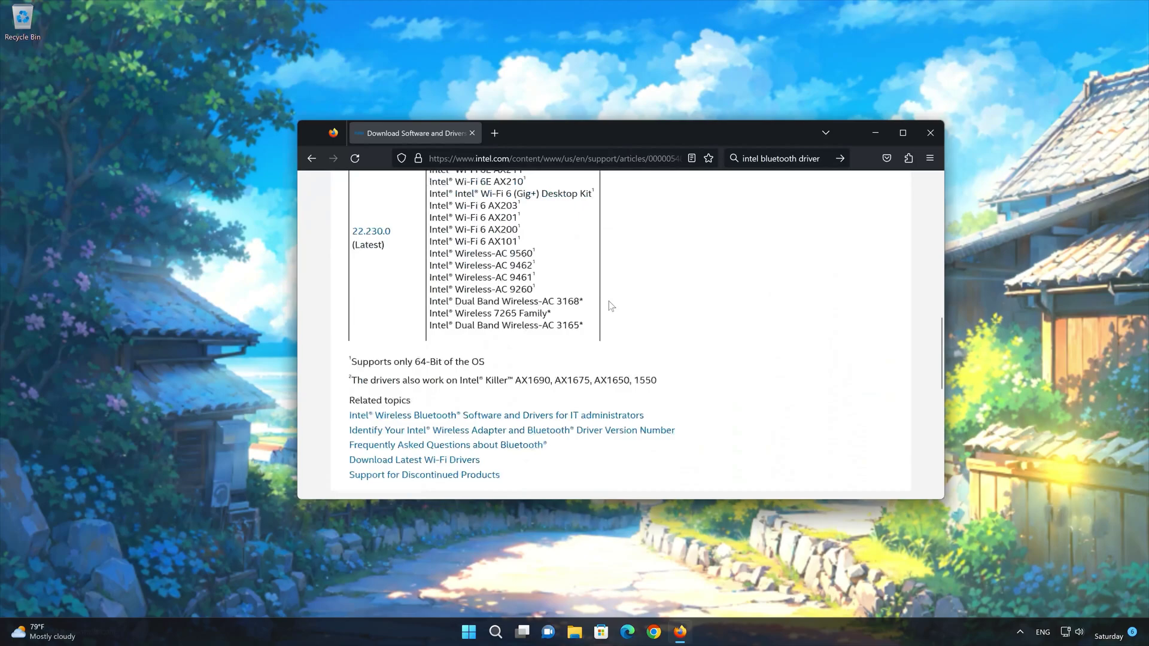
pyautogui.scroll(2, 609, 301)
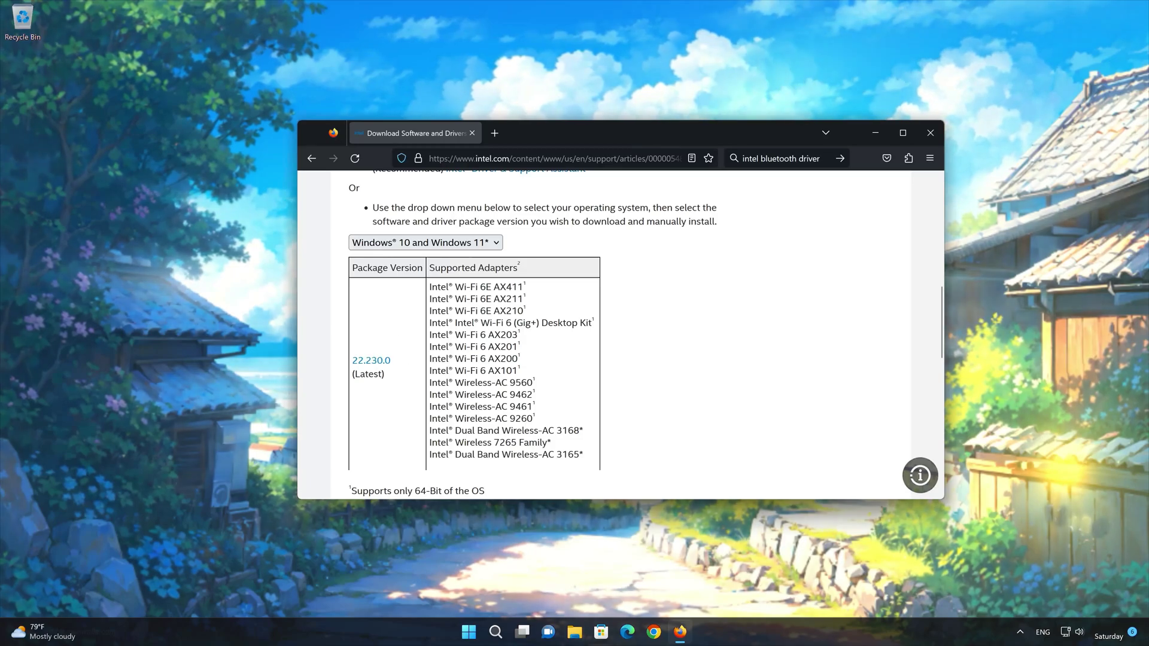
pyautogui.click(373, 362)
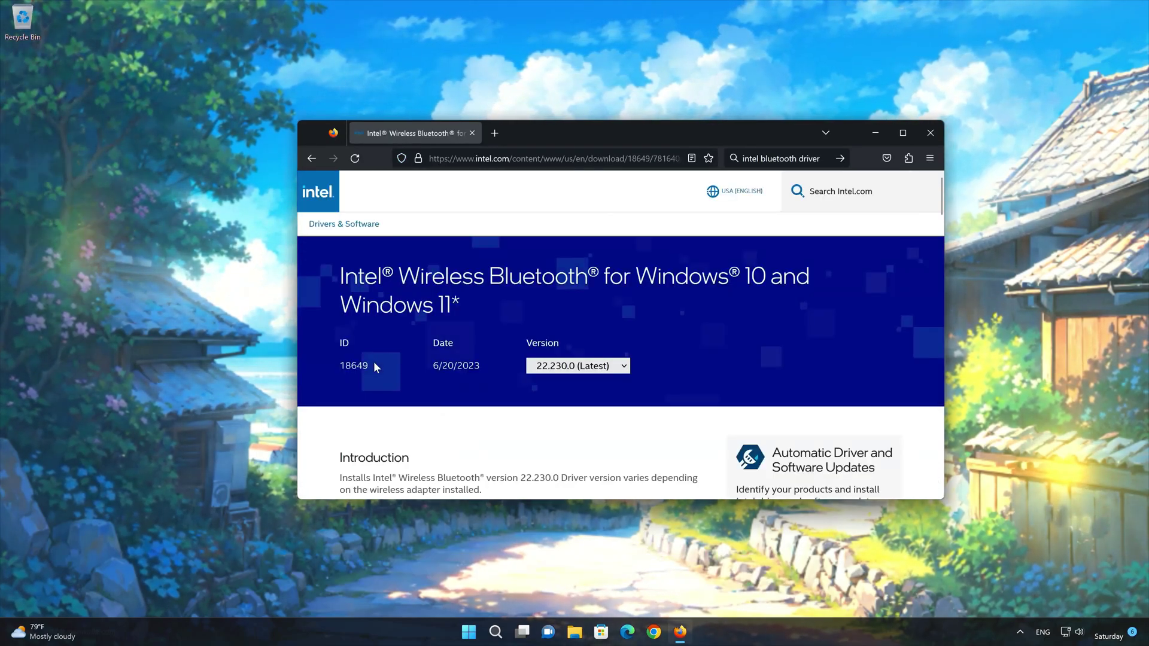
# Step: Download BT-22.230.0-64UWD-Win10-Win11.exe, accepting the Intel license agreement, and close the browser
pyautogui.scroll(-3, 492, 356)
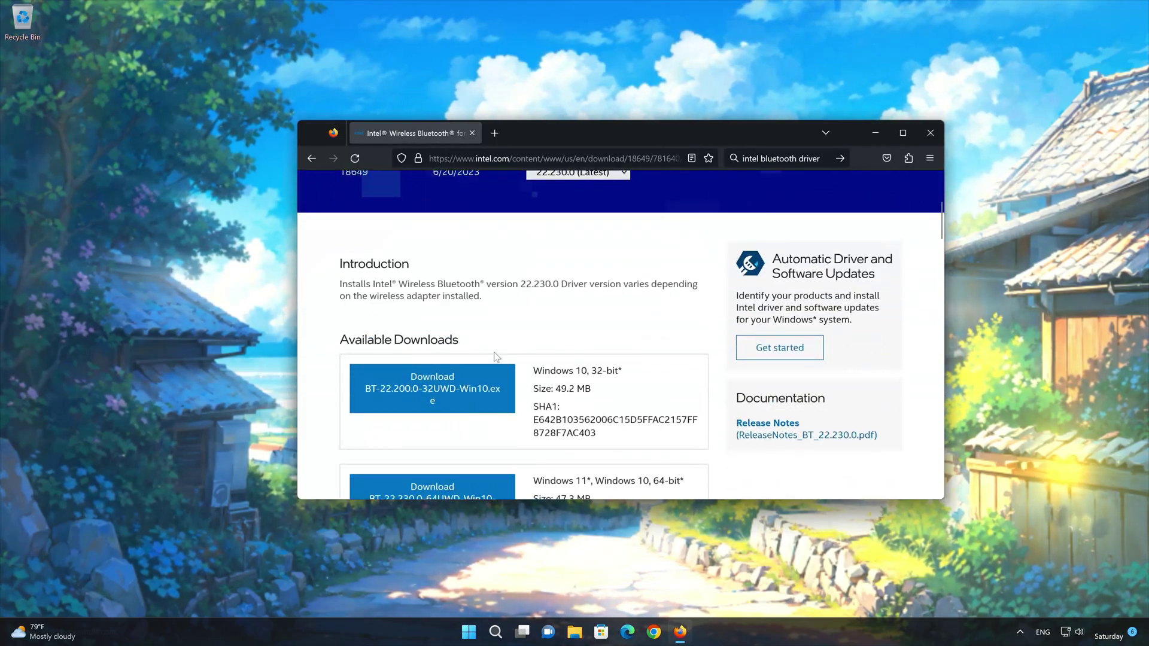
pyautogui.scroll(-2, 495, 357)
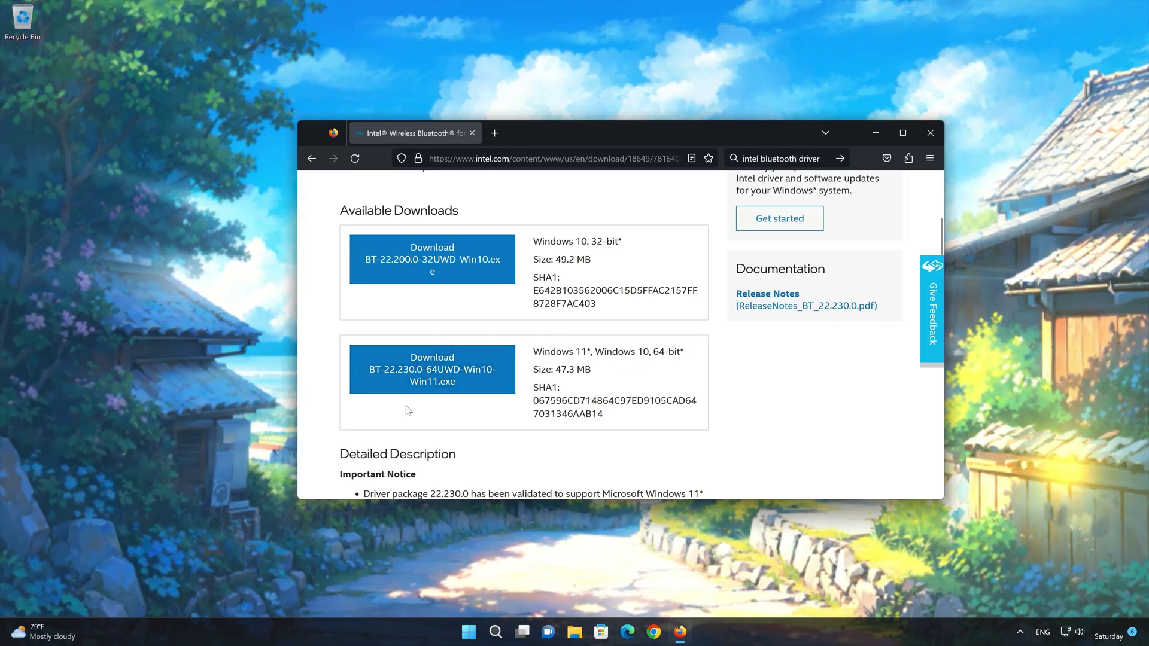
pyautogui.click(432, 380)
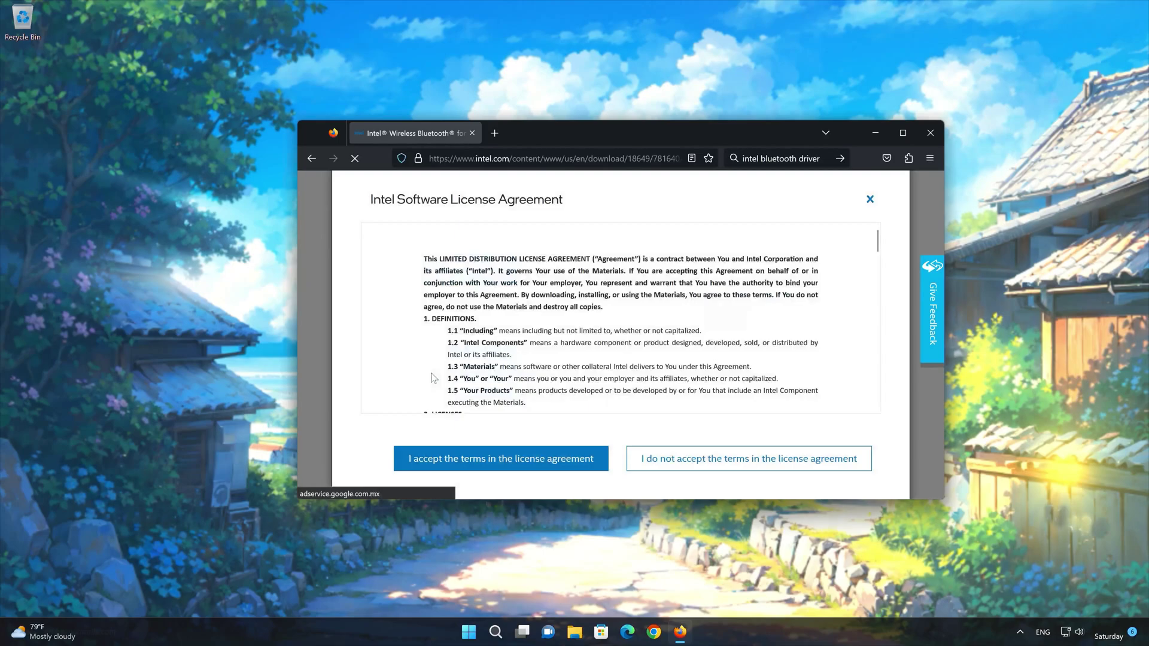
pyautogui.click(503, 462)
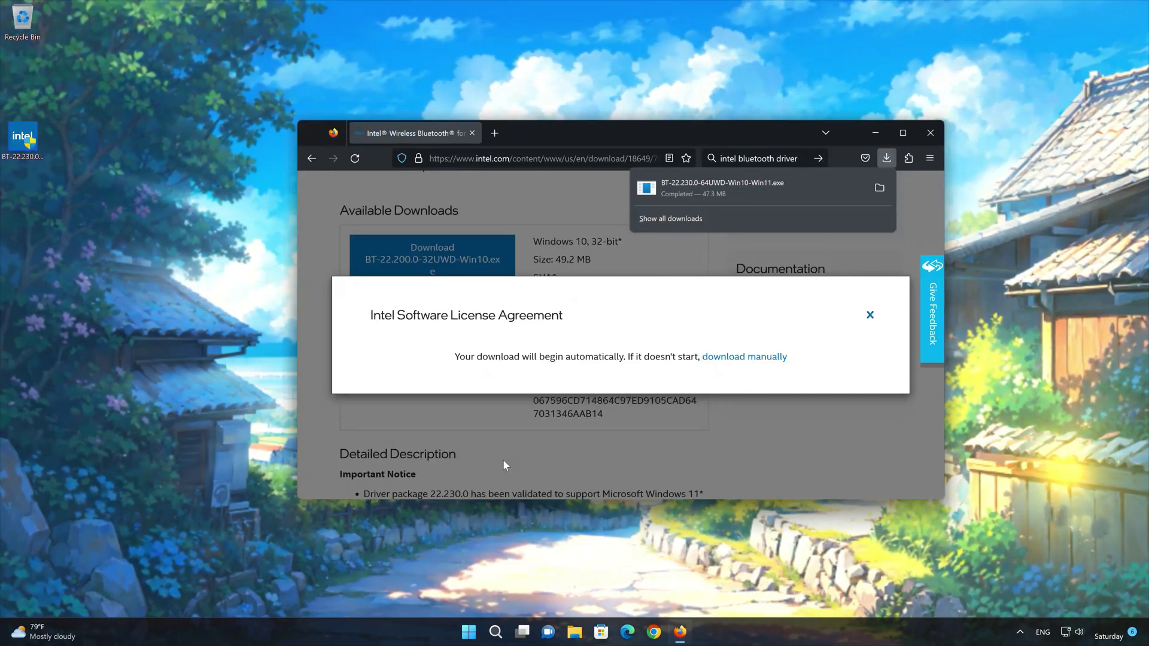
pyautogui.click(929, 135)
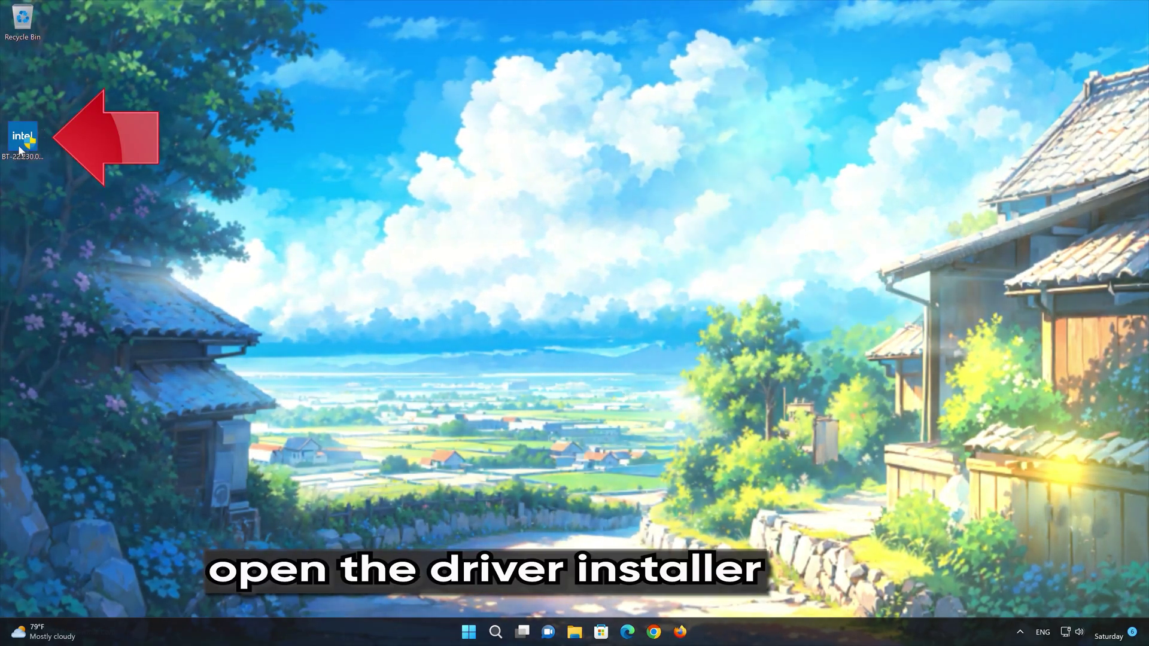
# Step: Run the downloaded Intel Bluetooth installer from the desktop, allow it to make changes and proceed through the prerequisites wizard
pyautogui.click(20, 151)
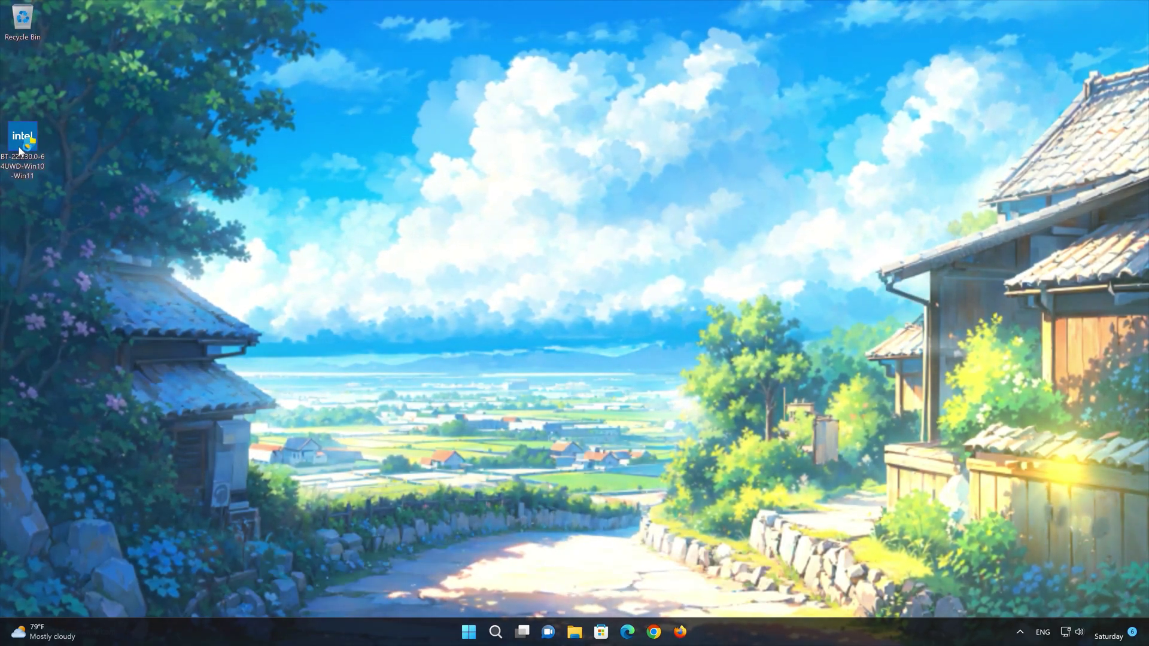
pyautogui.doubleClick(19, 151)
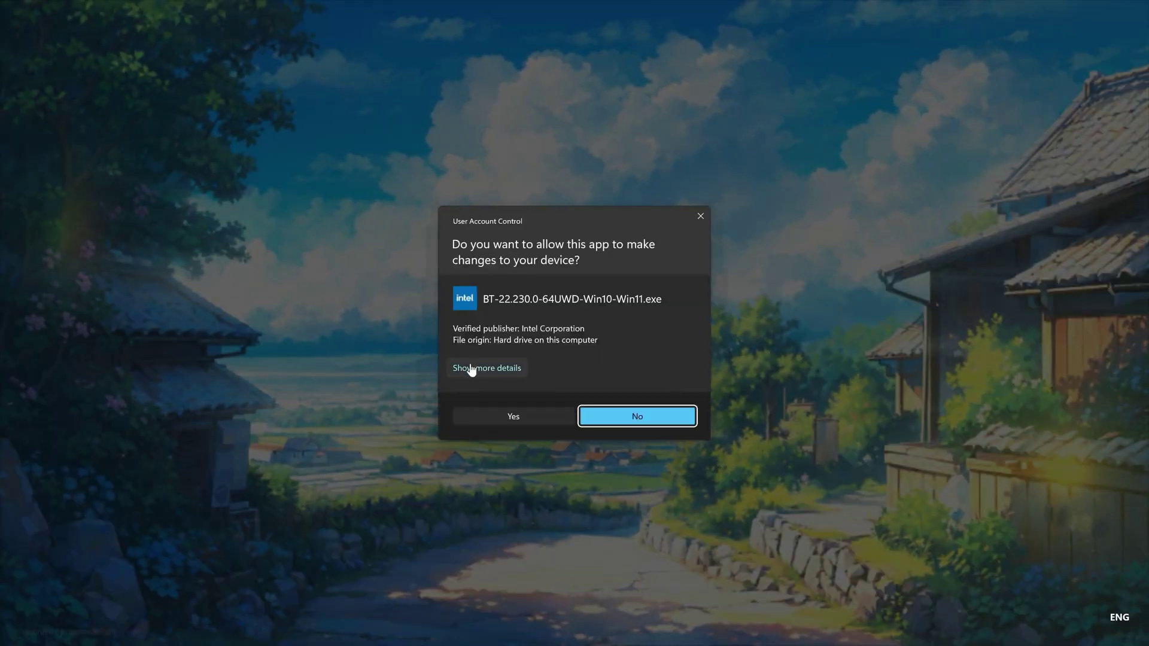
pyautogui.click(515, 415)
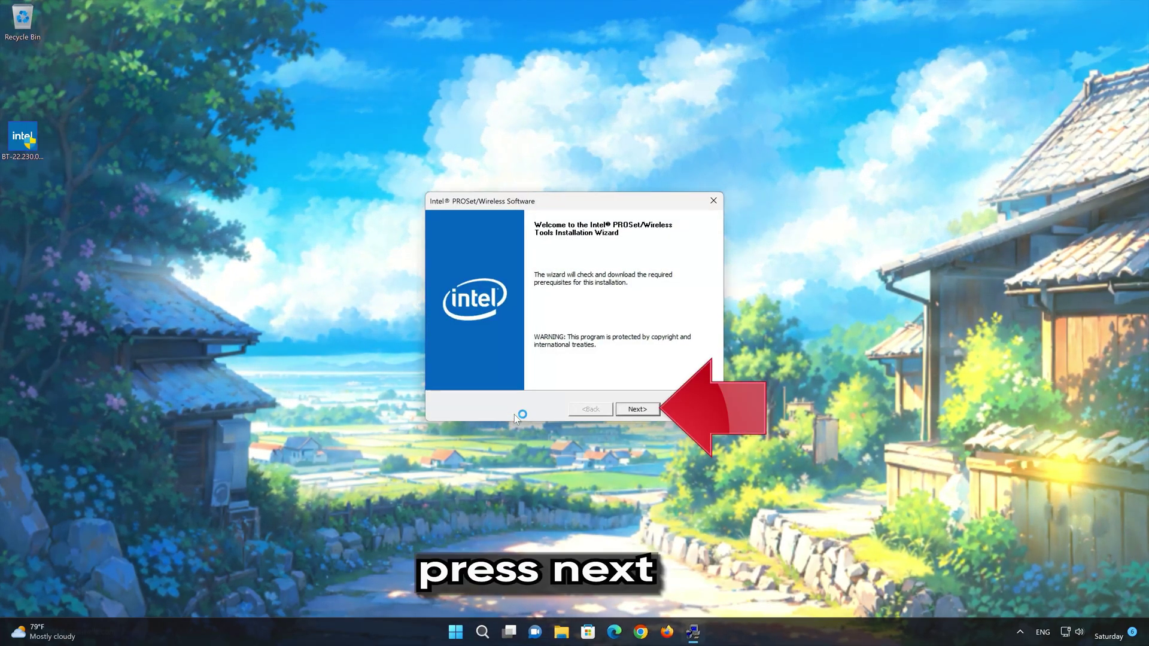
pyautogui.click(637, 409)
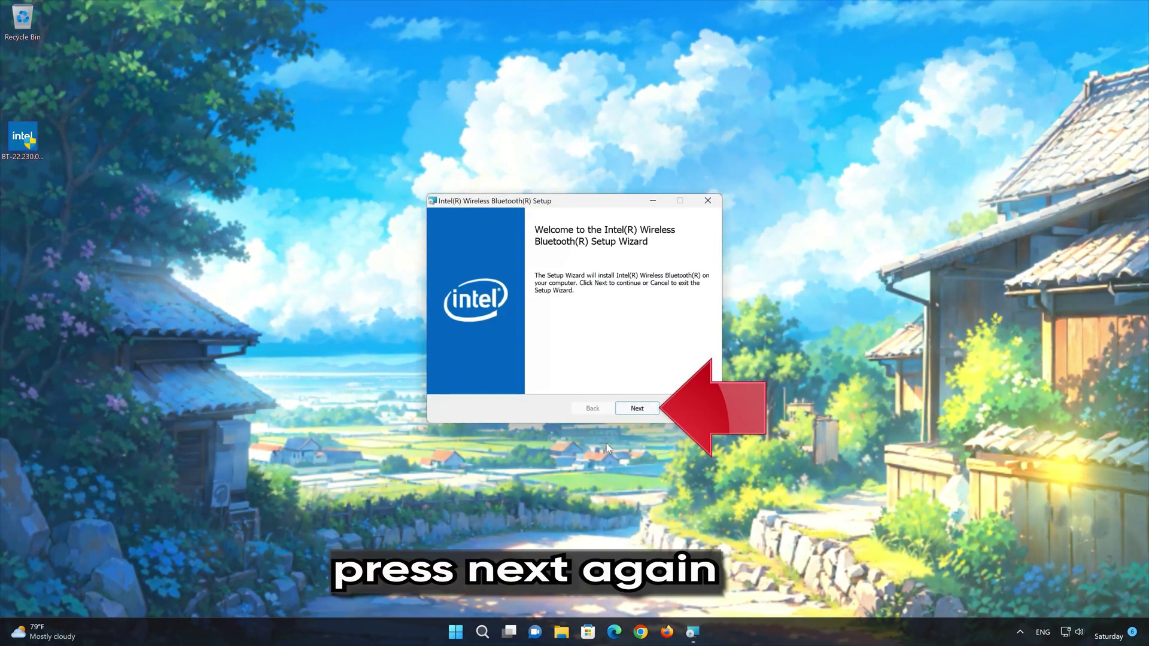
# Step: Install Intel Wireless Bluetooth with the Typical setup type, accepting the license terms, and finish the setup wizard
pyautogui.click(637, 409)
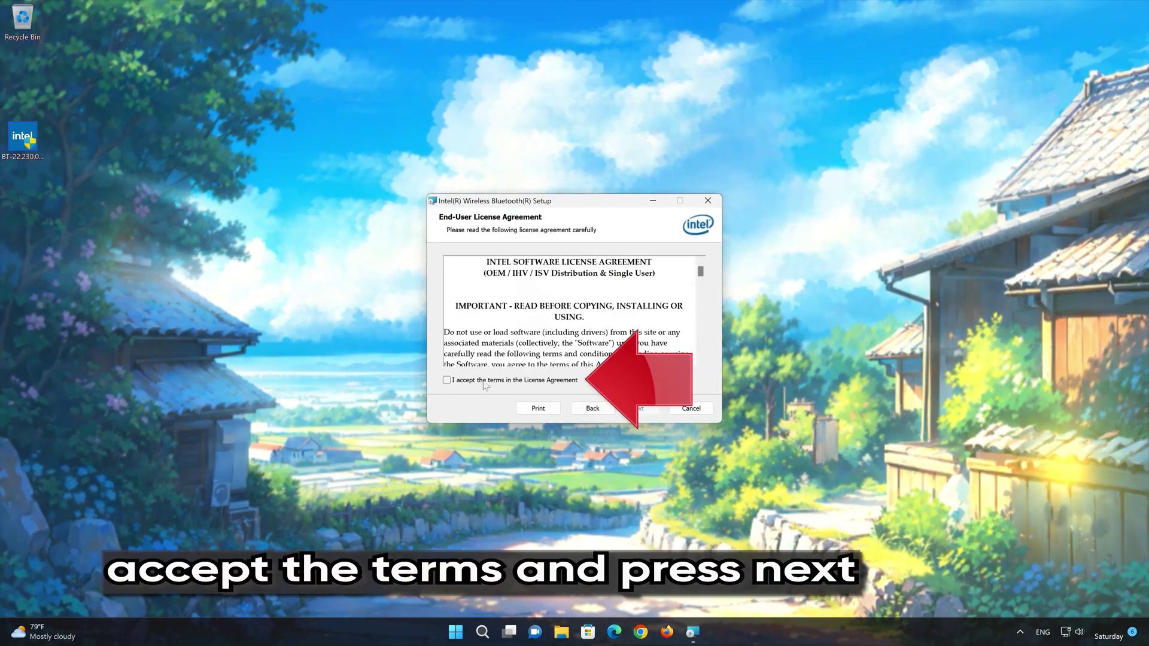
pyautogui.click(451, 382)
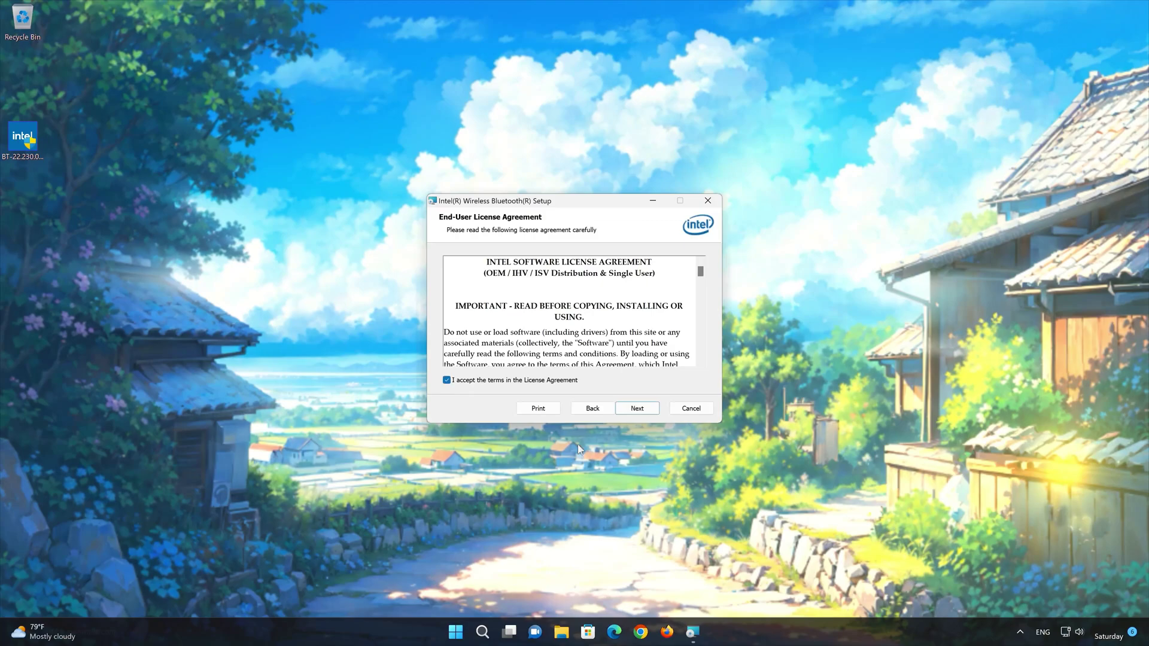
pyautogui.click(644, 410)
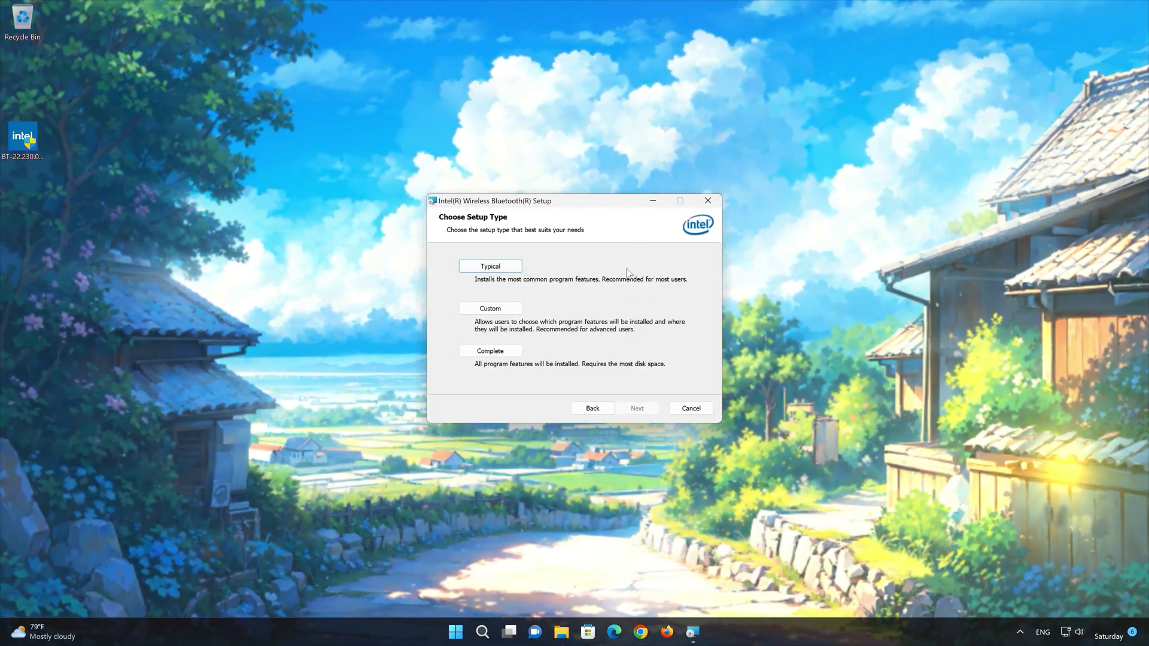
pyautogui.click(486, 268)
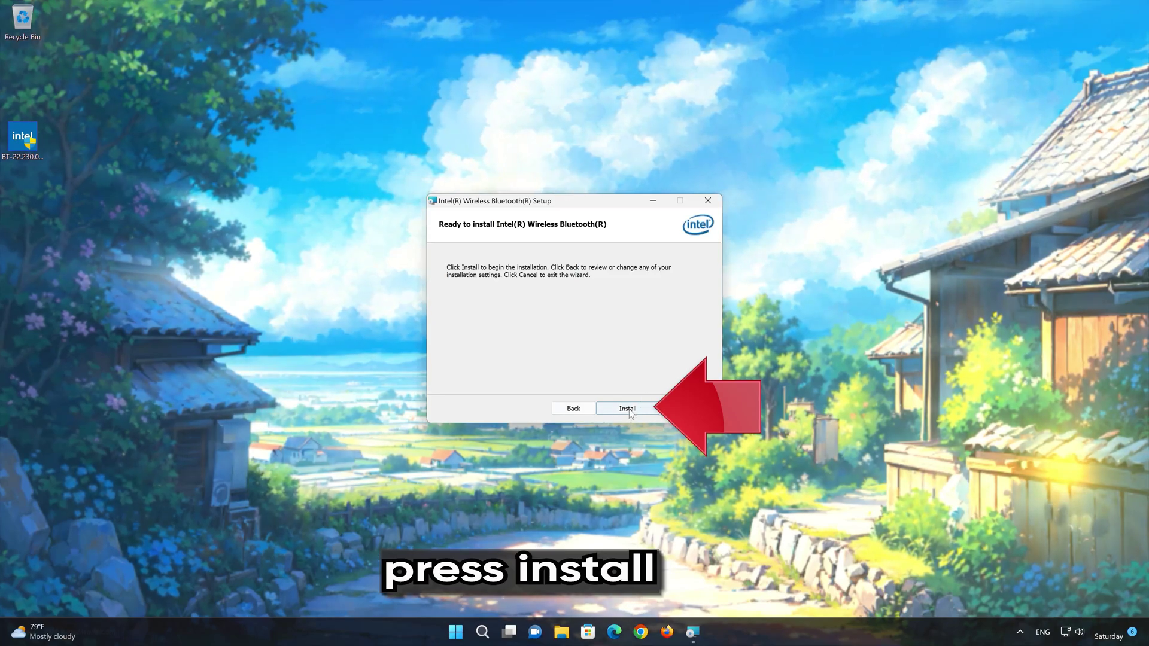
pyautogui.click(629, 410)
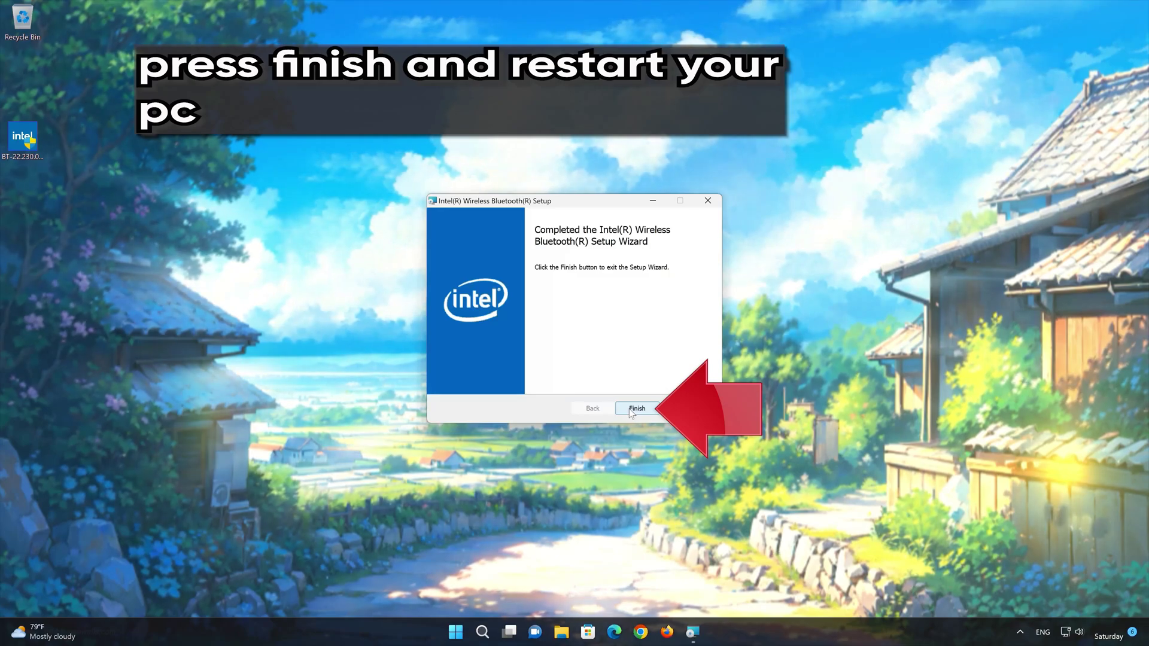
pyautogui.click(638, 408)
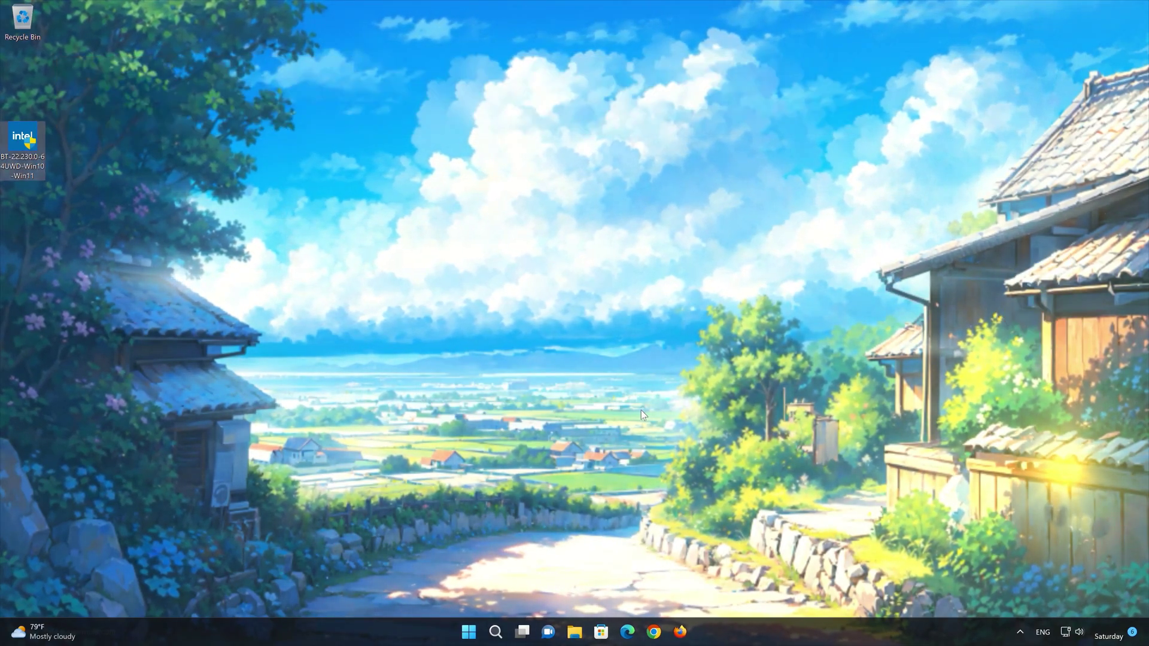
# Step: Restart the PC from the Start menu's power options
pyautogui.press('super')
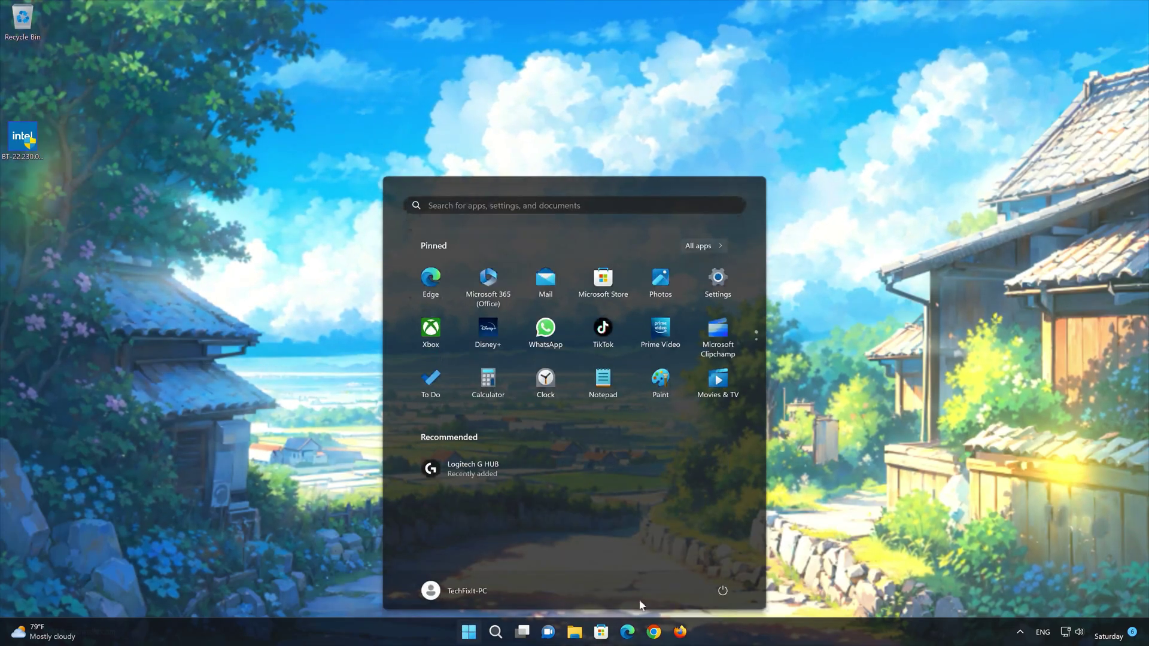
pyautogui.click(721, 591)
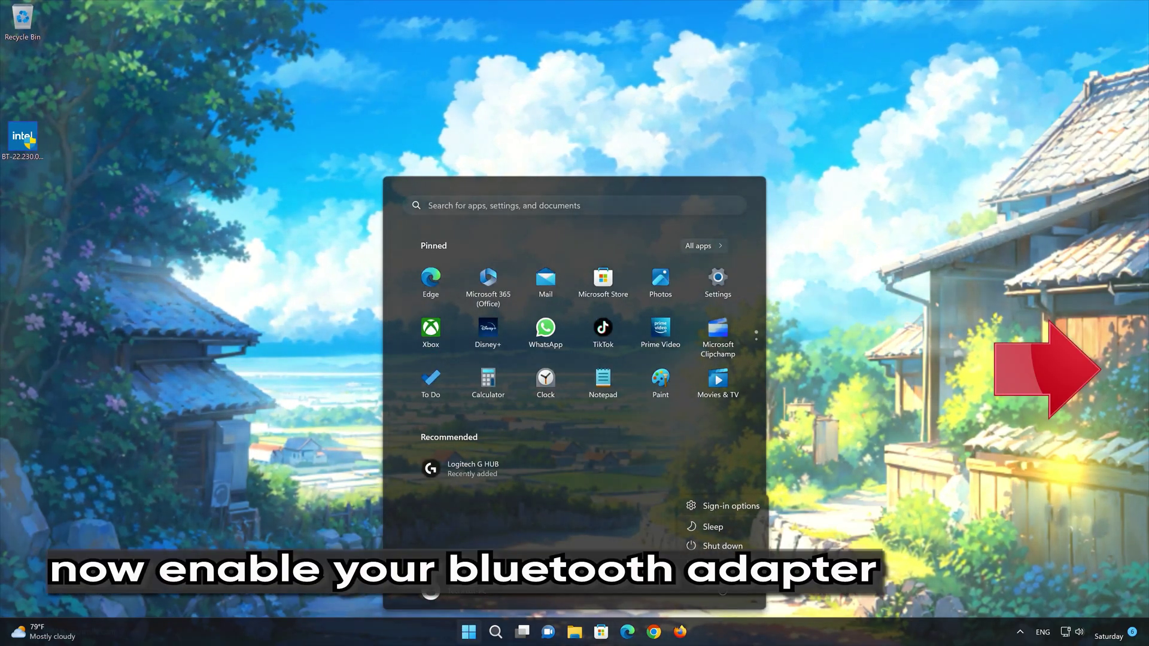
pyautogui.click(712, 565)
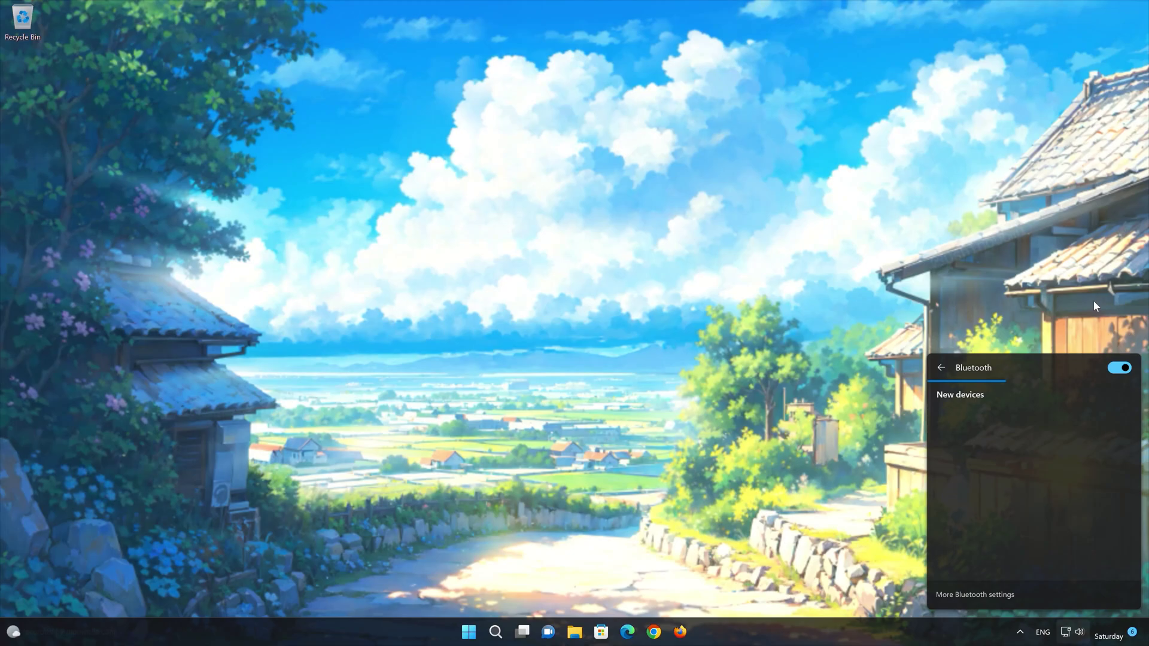
# Step: Leave the Bluetooth quick settings, search Windows for "device manager", open Device Manager and move its window toward the middle of the desktop
pyautogui.click(939, 369)
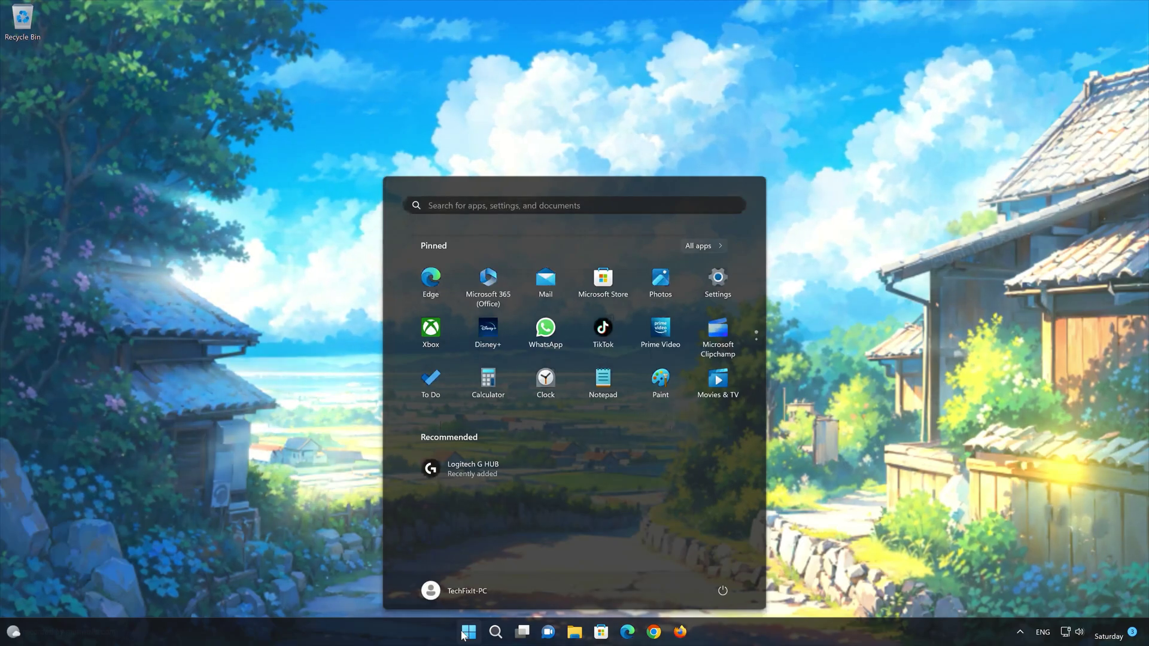
pyautogui.write('device manager')
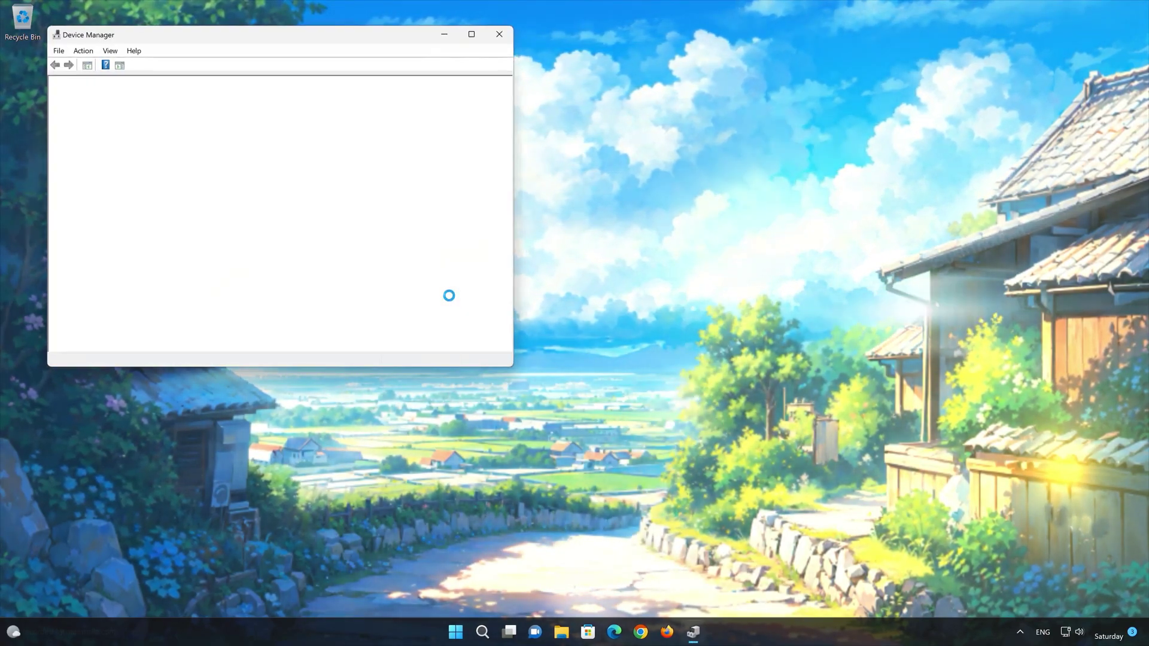
pyautogui.moveTo(232, 35); pyautogui.dragTo(587, 144)
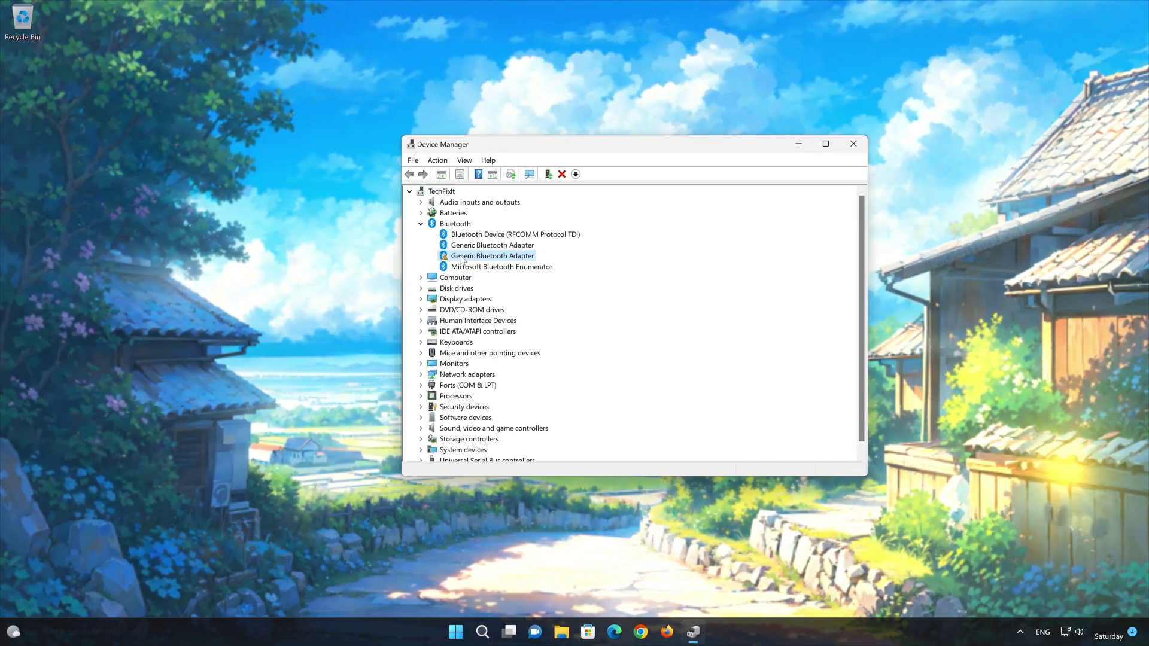
# Step: Uninstall the Generic Bluetooth Adapter marked with a warning in the Bluetooth category and confirm the removal
pyautogui.rightClick(495, 258)
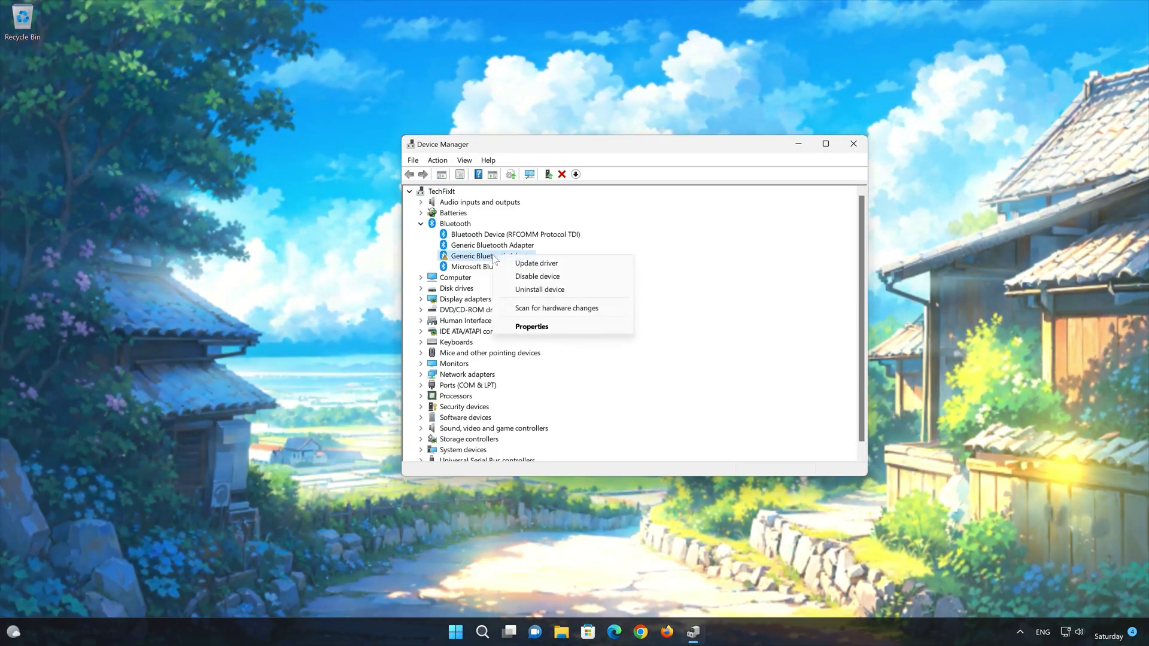
pyautogui.click(541, 290)
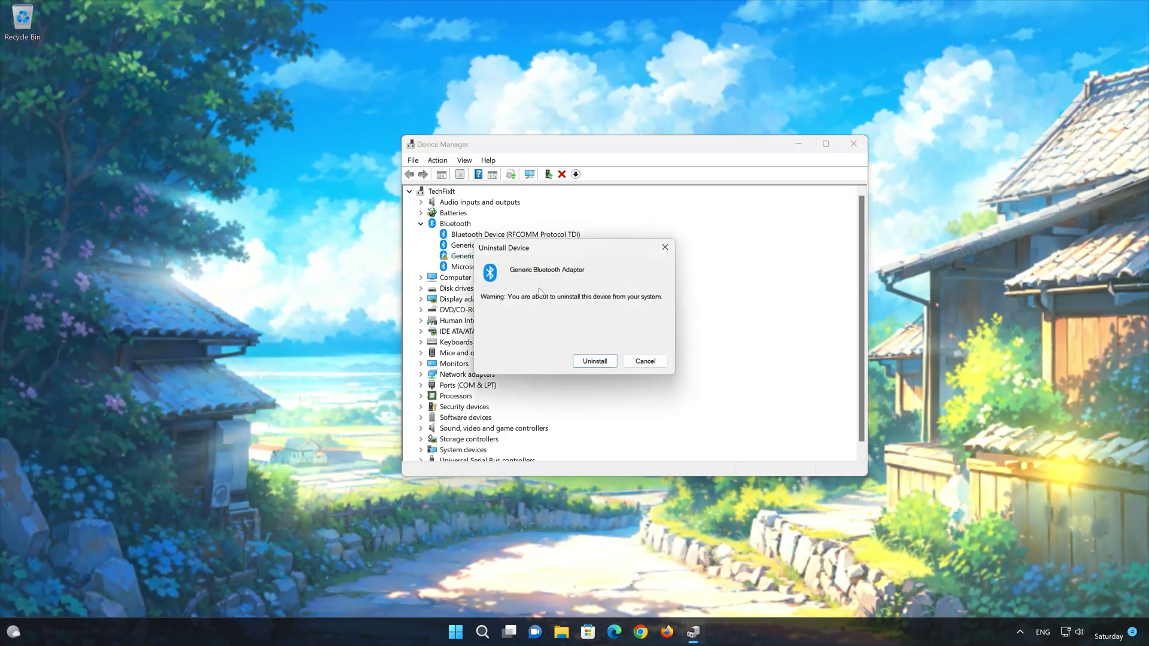
pyautogui.click(599, 363)
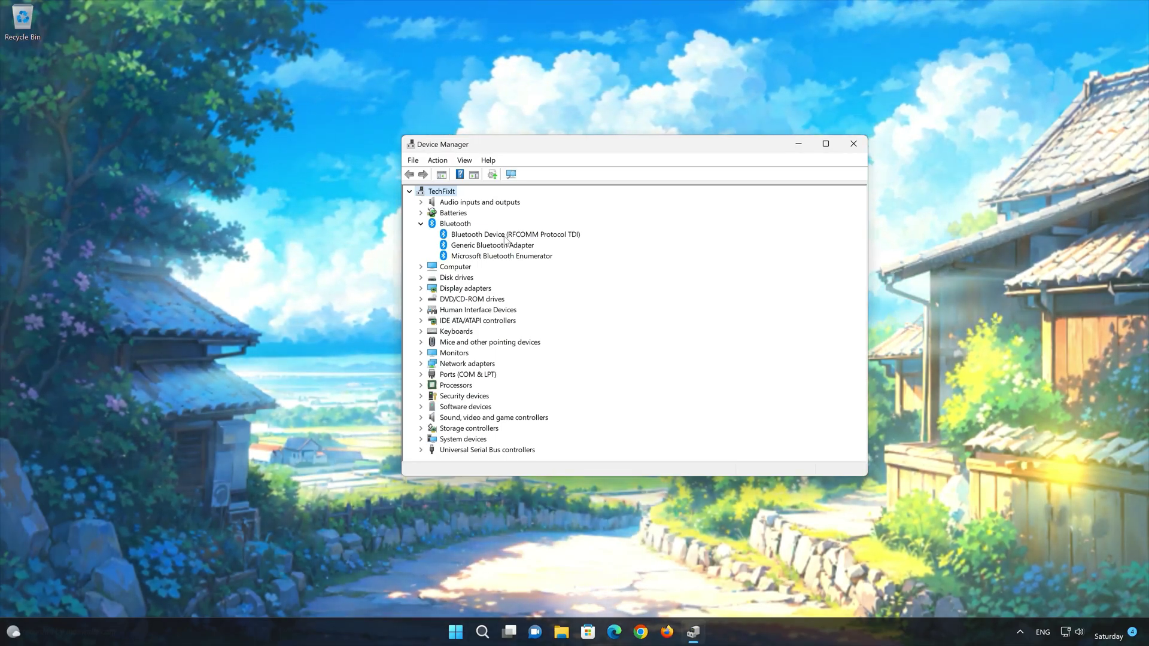
# Step: Uninstall the Bluetooth Device (RFCOMM Protocol TDI) and the Microsoft Bluetooth Enumerator from the Bluetooth category, confirming each removal
pyautogui.rightClick(505, 239)
pyautogui.click(551, 270)
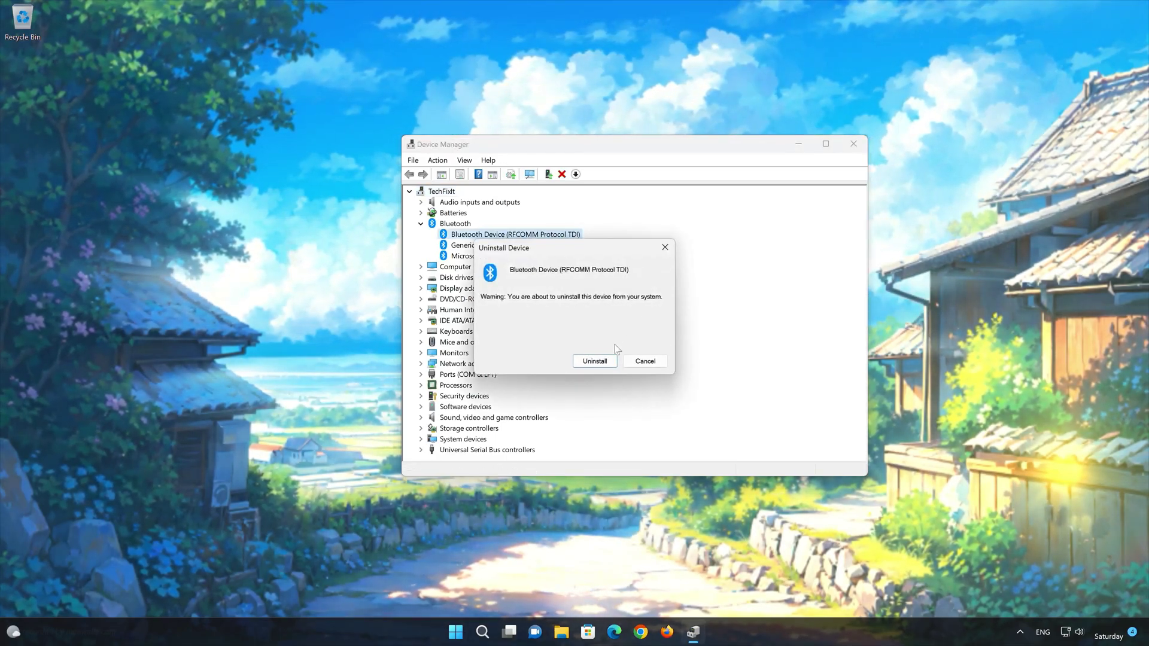
pyautogui.click(599, 361)
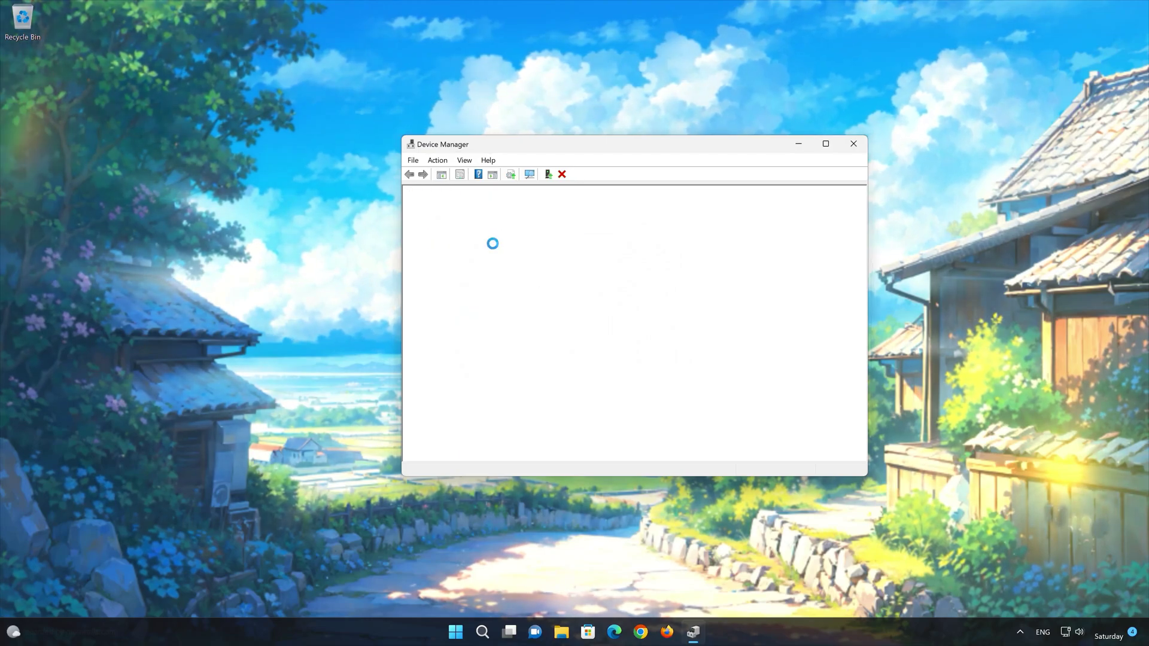
pyautogui.rightClick(495, 246)
pyautogui.click(534, 279)
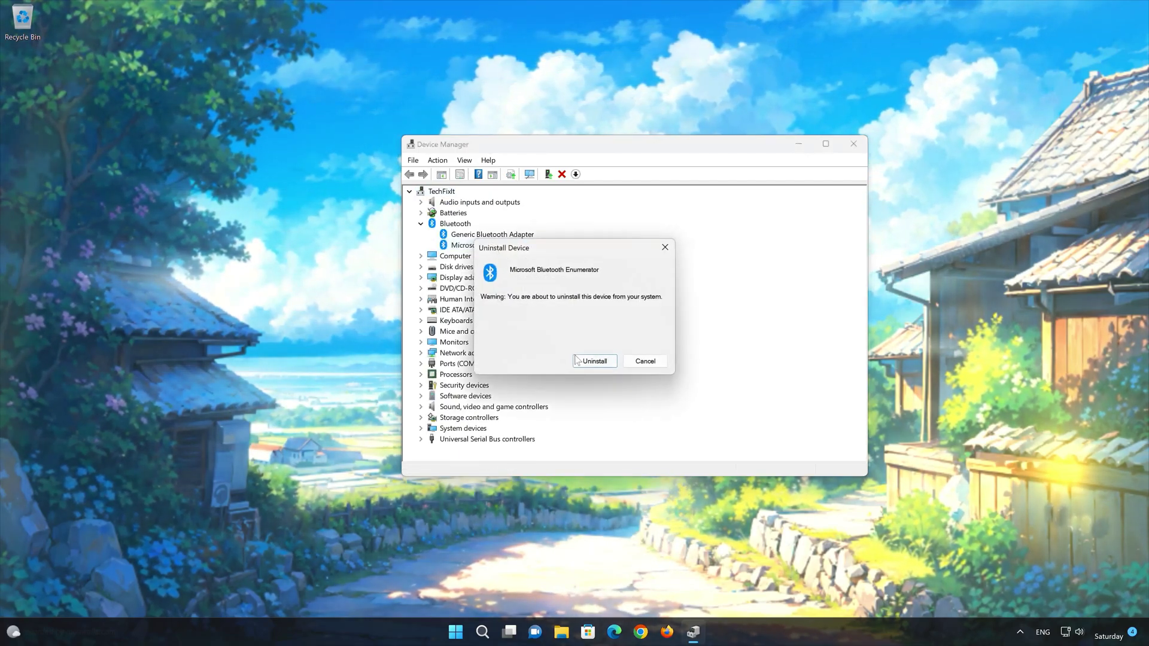
pyautogui.click(594, 359)
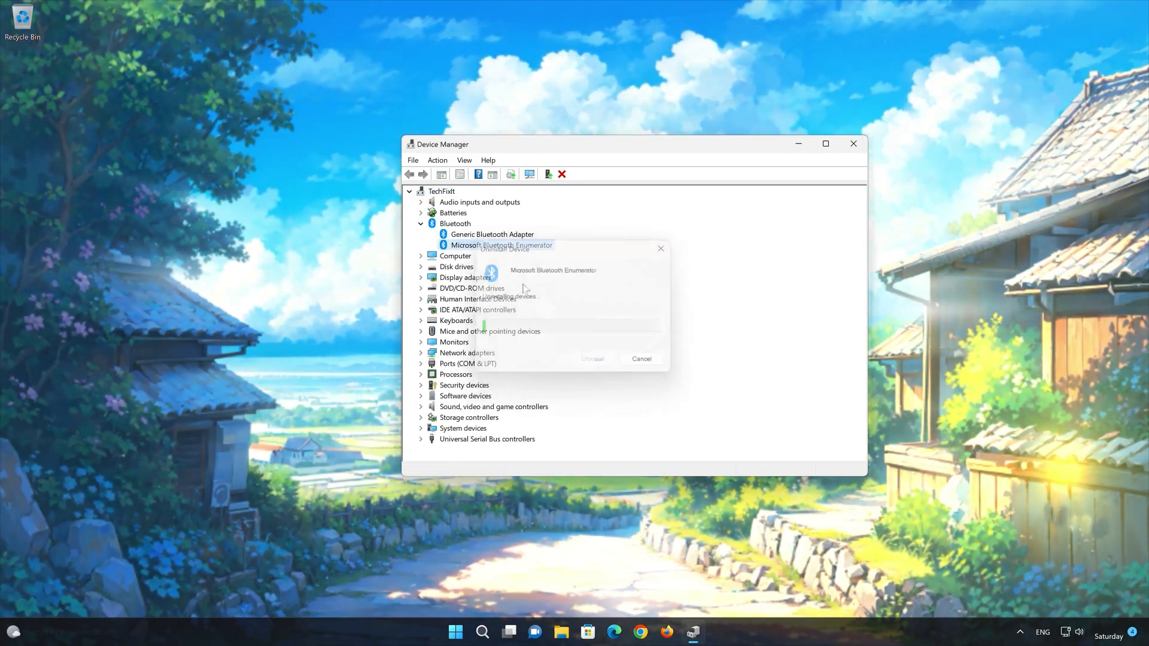
# Step: Uninstall the remaining Generic Bluetooth Adapter from the Bluetooth category and confirm its removal
pyautogui.rightClick(492, 234)
pyautogui.click(516, 269)
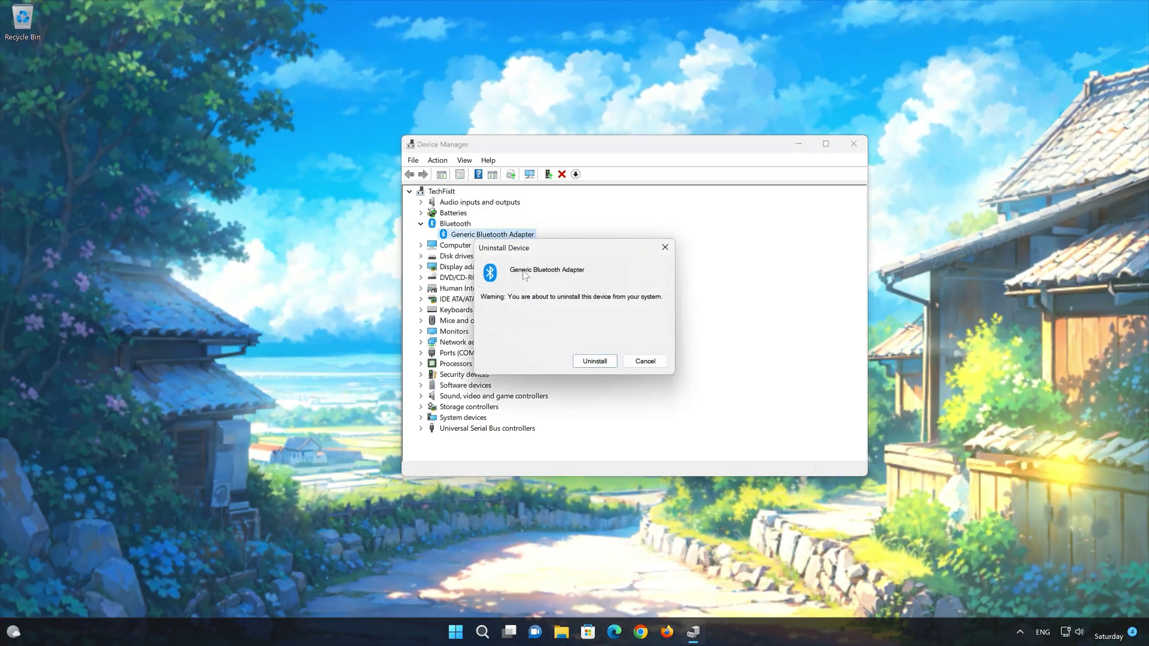
pyautogui.click(580, 363)
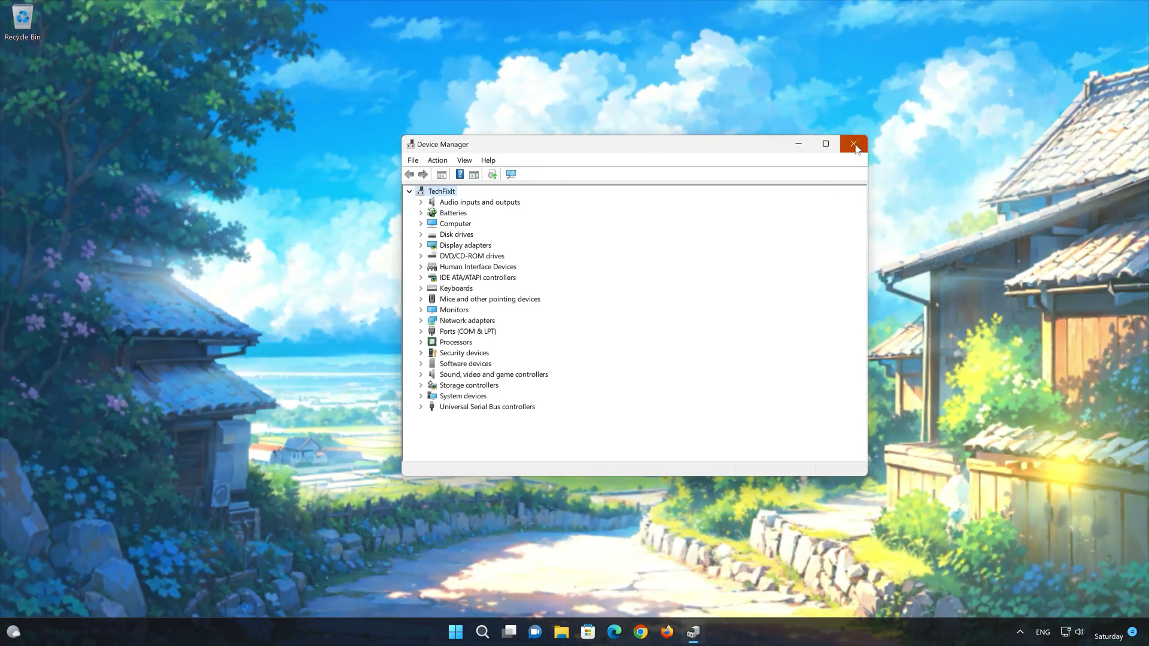
# Step: Close Device Manager and restart the PC
pyautogui.click(855, 147)
pyautogui.click(469, 632)
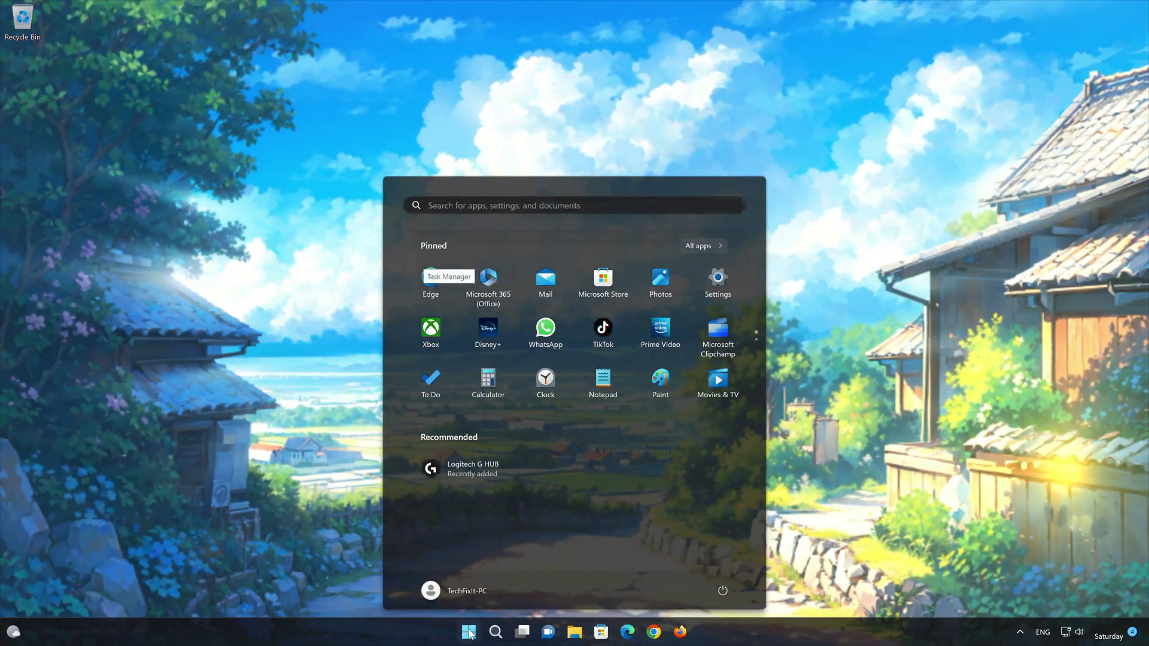
pyautogui.click(723, 591)
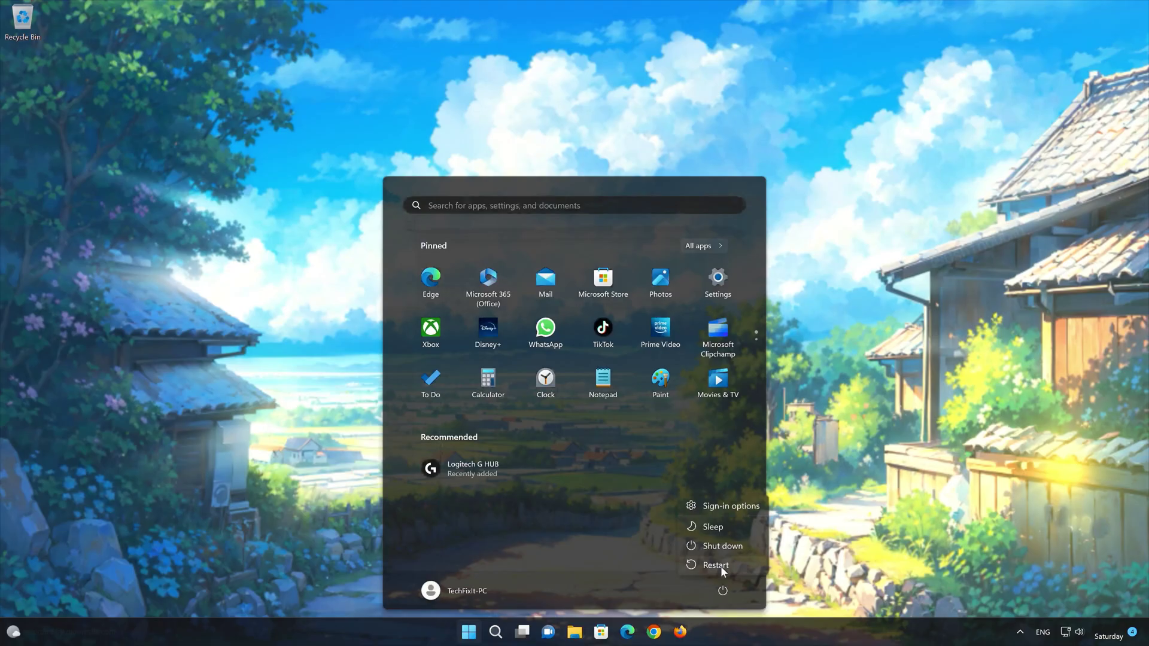
pyautogui.click(721, 566)
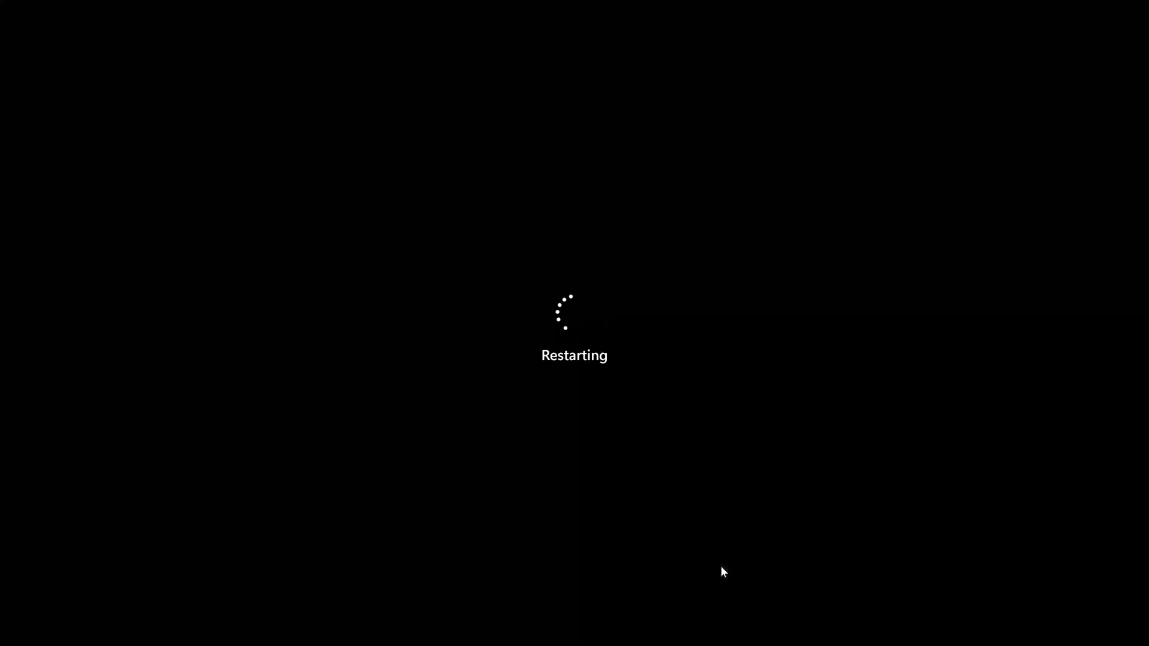